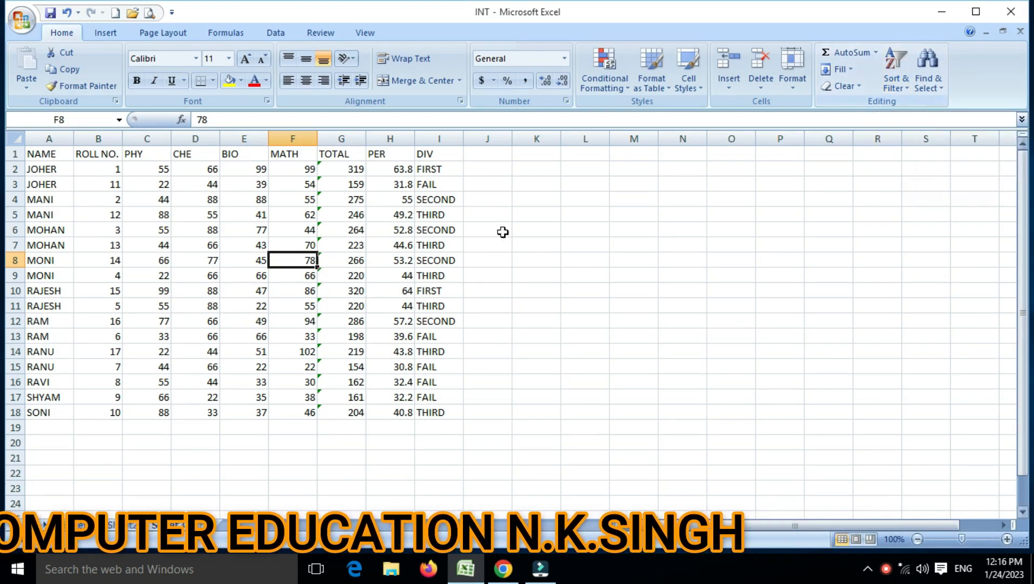
left_click(625, 524)
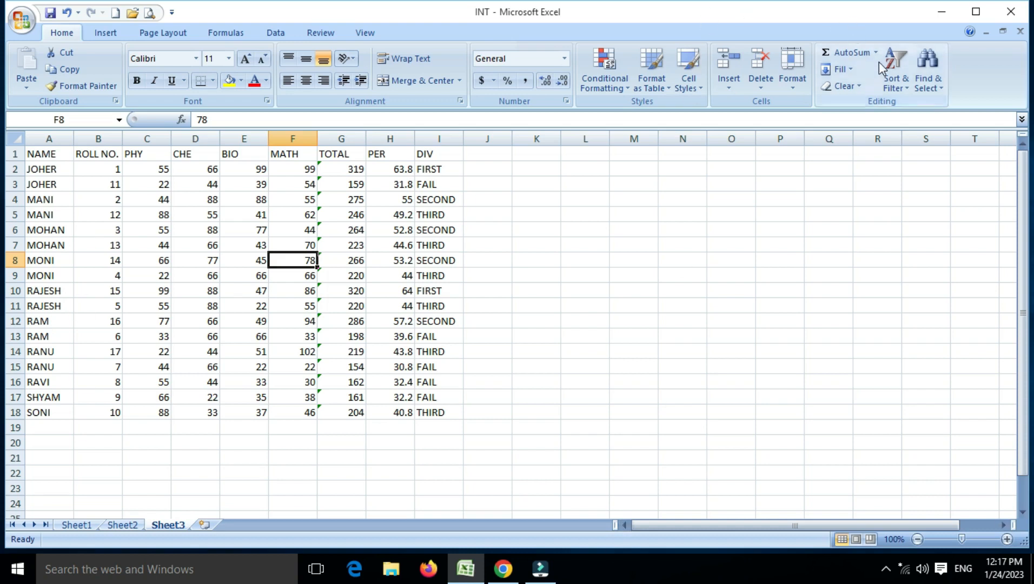
left_click(905, 88)
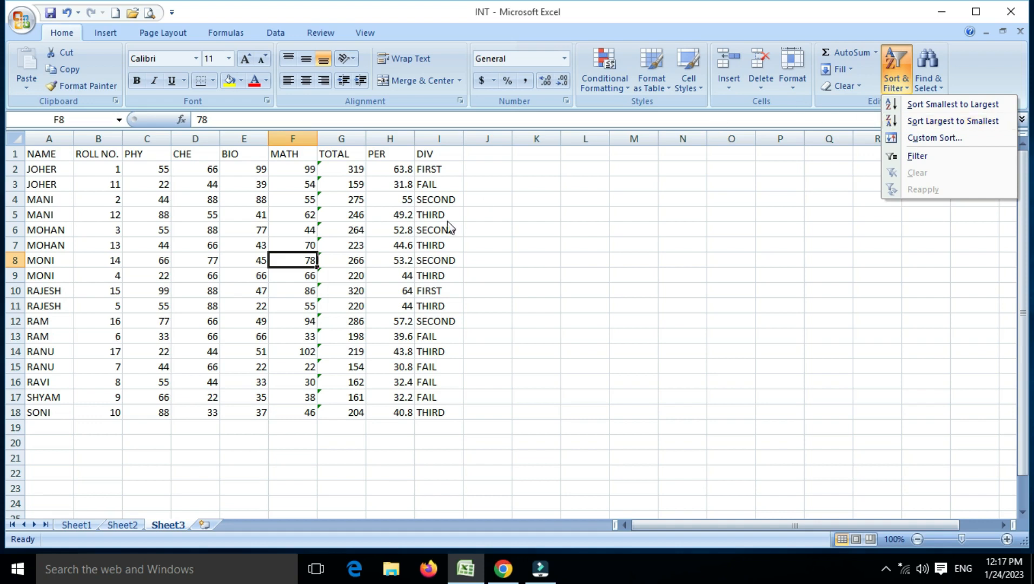
left_click(356, 273)
left_click(289, 288)
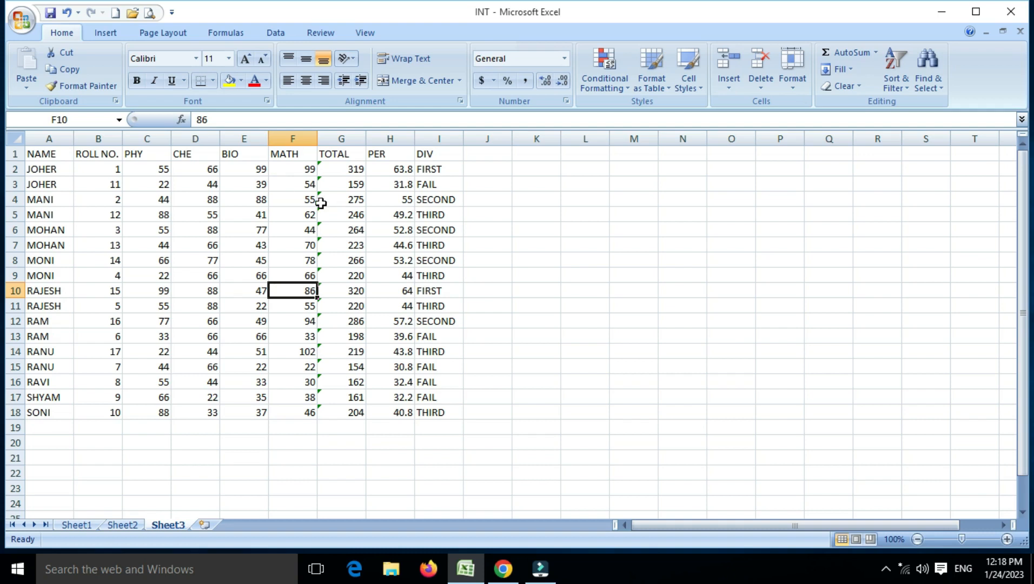
left_click_drag(44, 157, 422, 415)
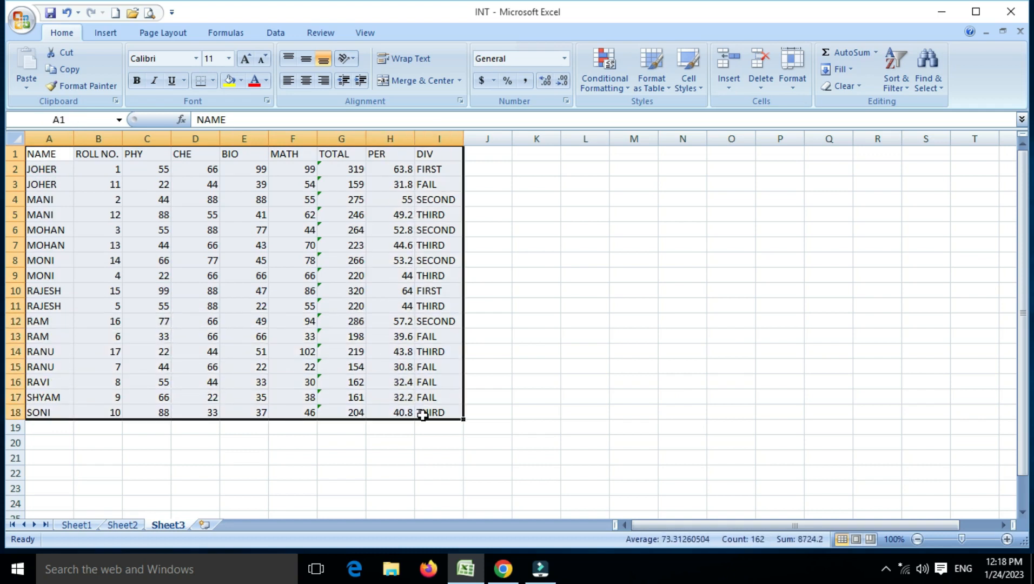
left_click(77, 201)
- Try sorting only the NAME column (A1:A18) from A to Z without expanding the selection, and undo the sort
left_click_drag(52, 156, 54, 411)
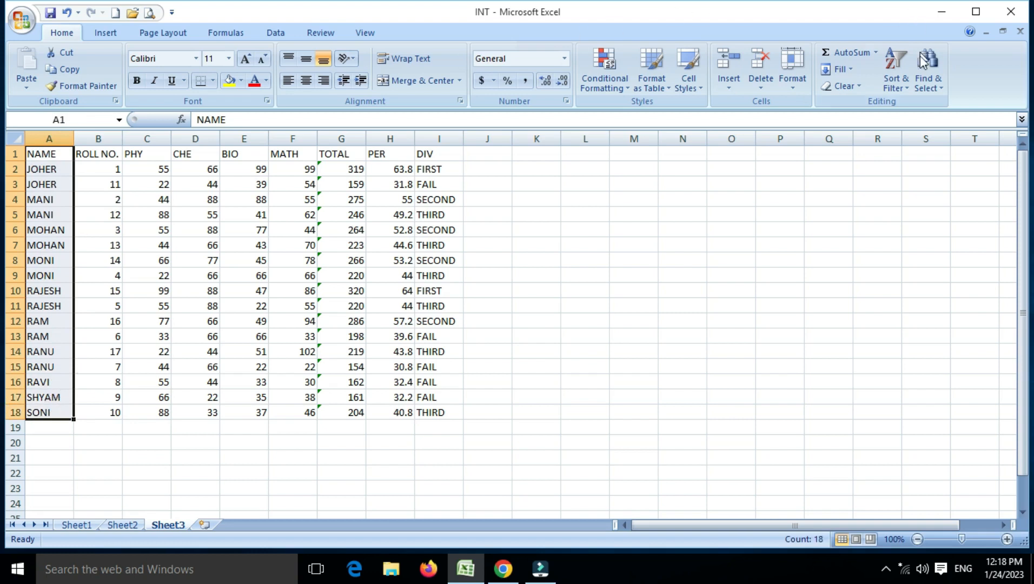
left_click(908, 90)
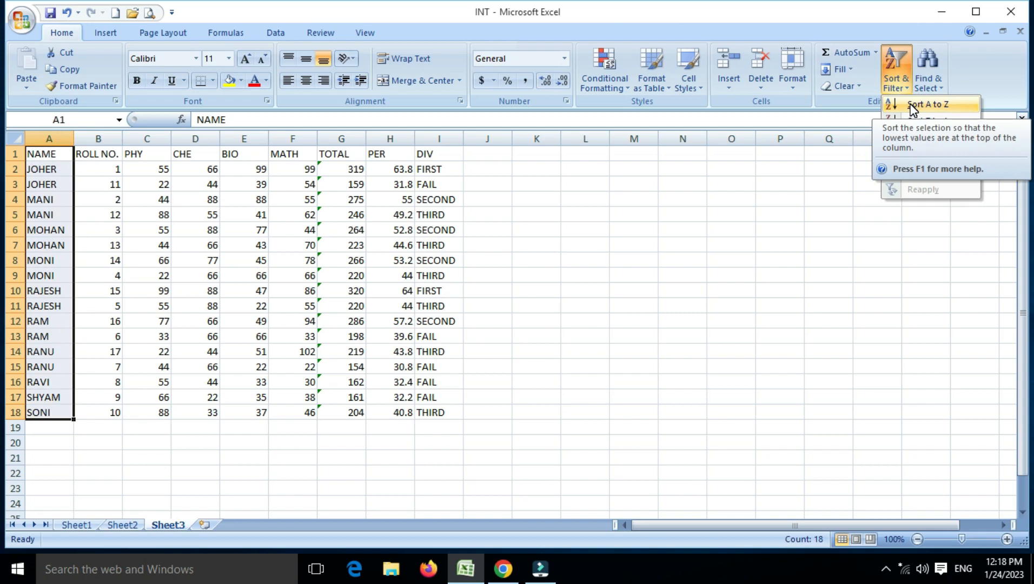
left_click(913, 106)
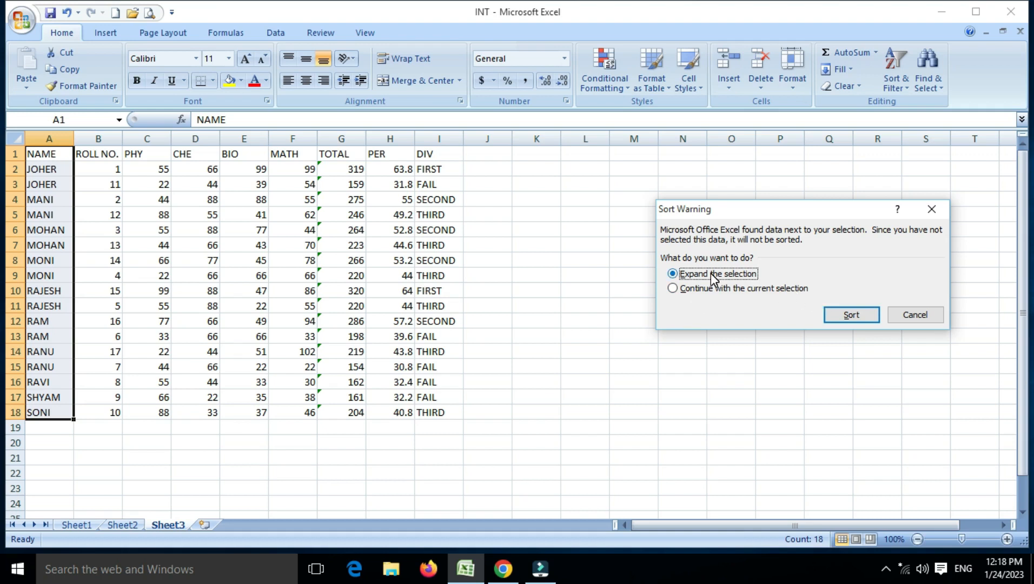
left_click(708, 290)
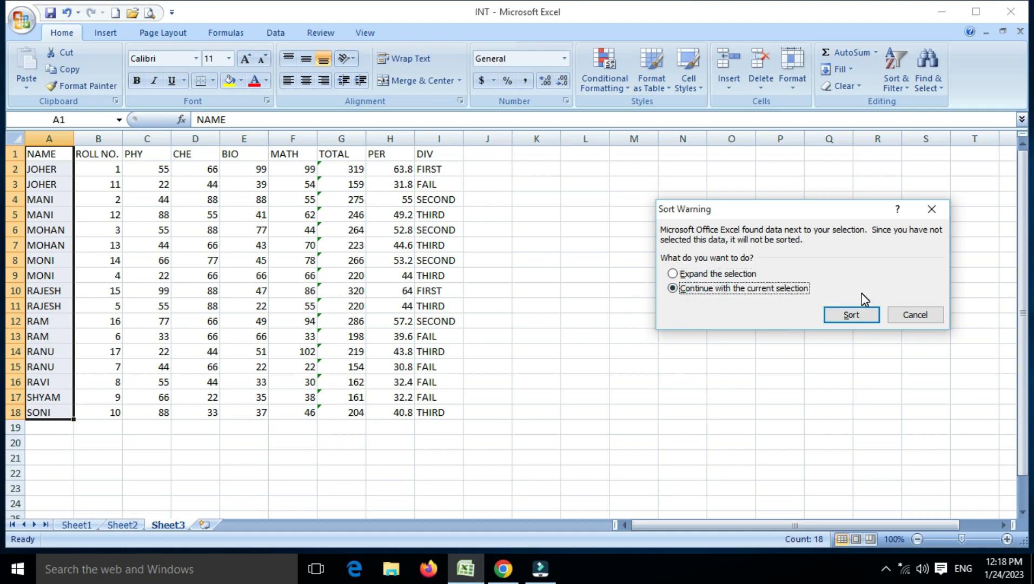
left_click(853, 318)
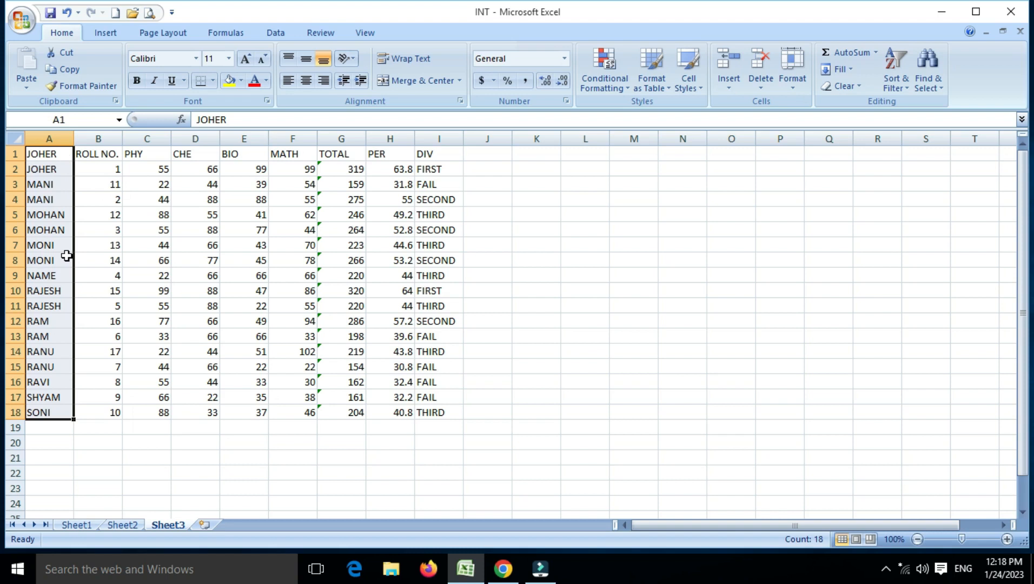
key("ctrl+z")
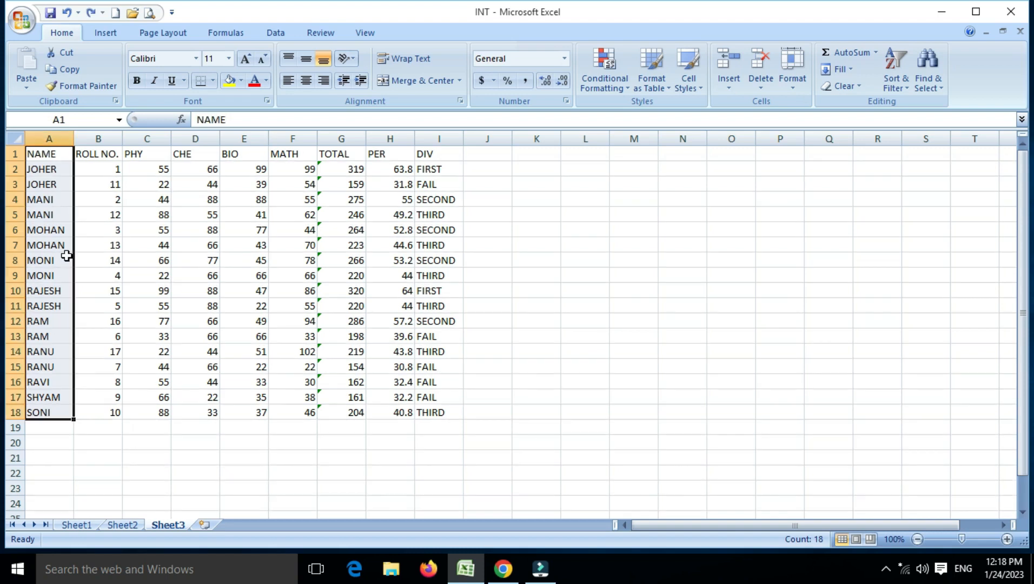
- Try an A to Z sort on the whole mark sheet, A1:I18 including the heading row, and undo it
left_click(97, 229)
left_click_drag(55, 157, 440, 412)
left_click(910, 89)
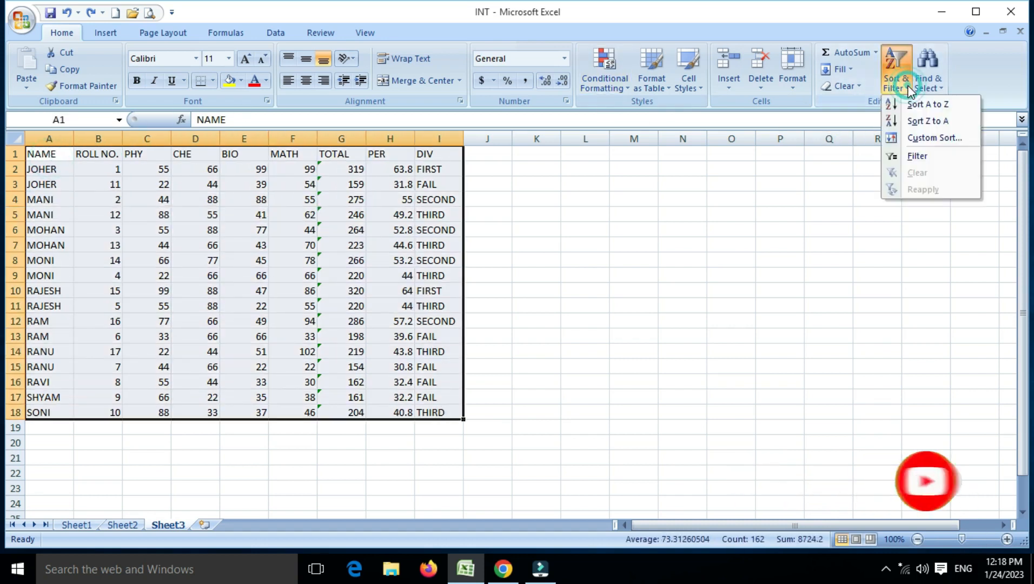
left_click(913, 105)
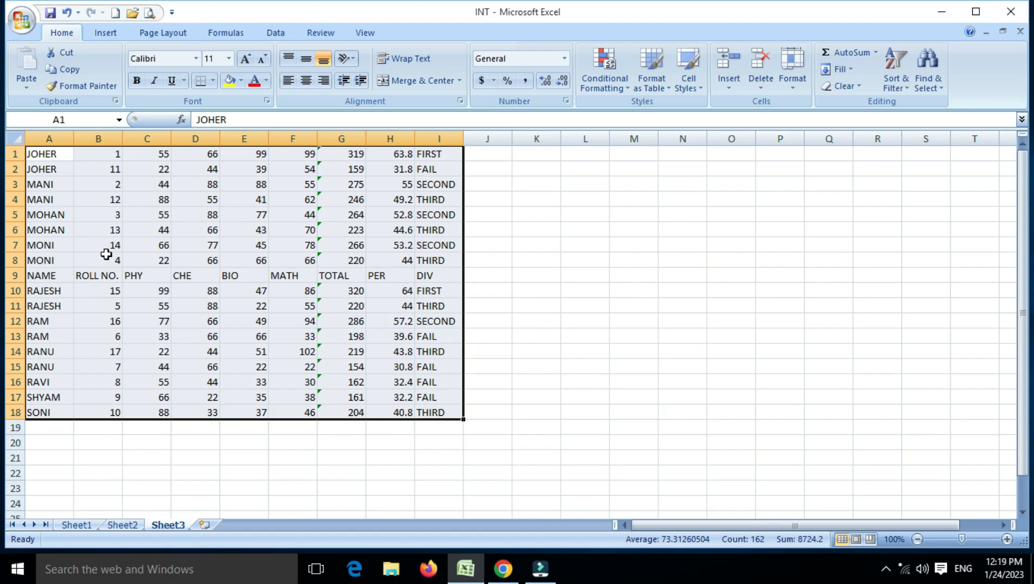
key("ctrl+z")
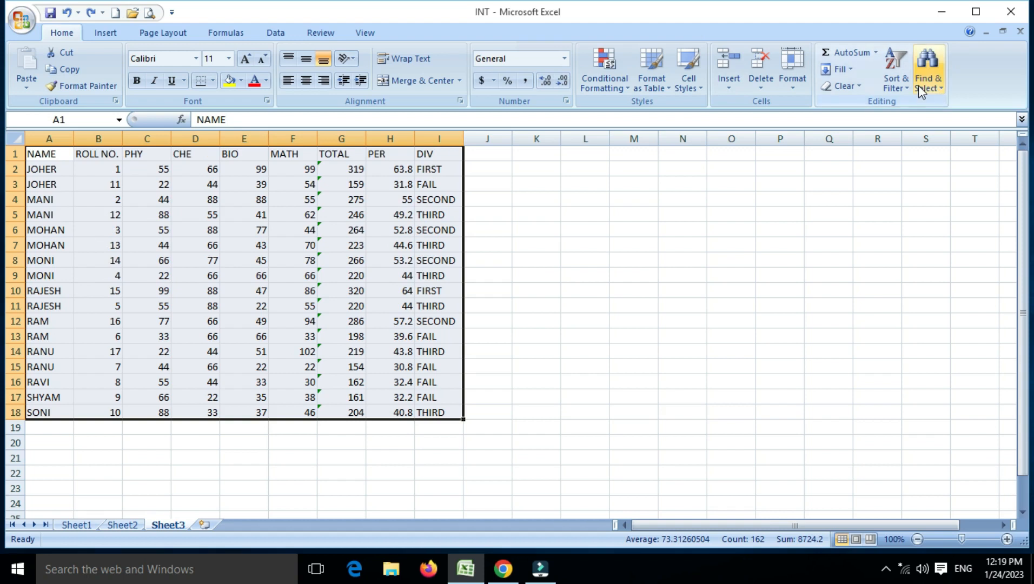
- Custom-sort A1:I18 with the data marked as having headers, by NAME from A to Z and by PER from largest to smallest
left_click(899, 81)
left_click(916, 135)
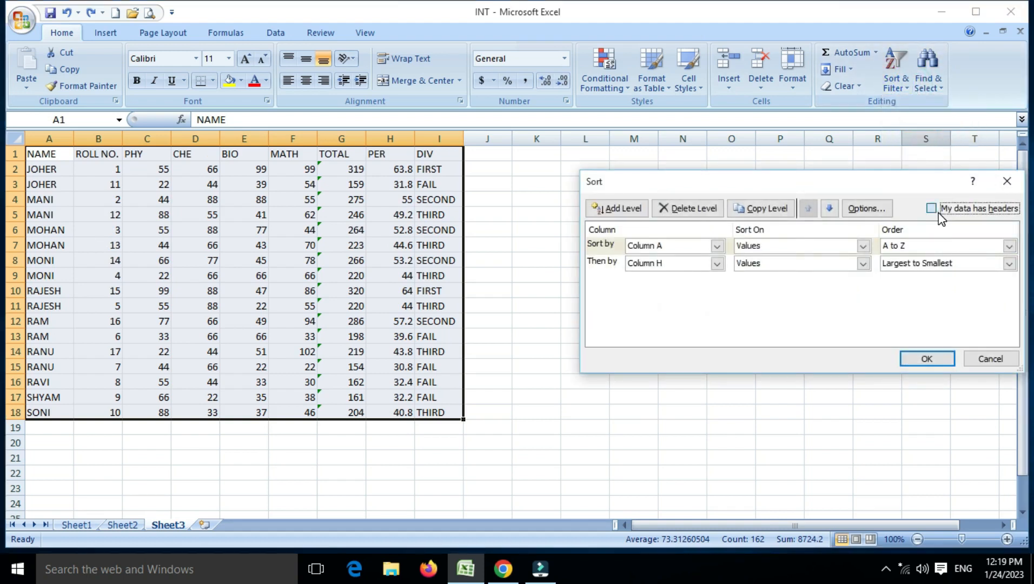
left_click(931, 209)
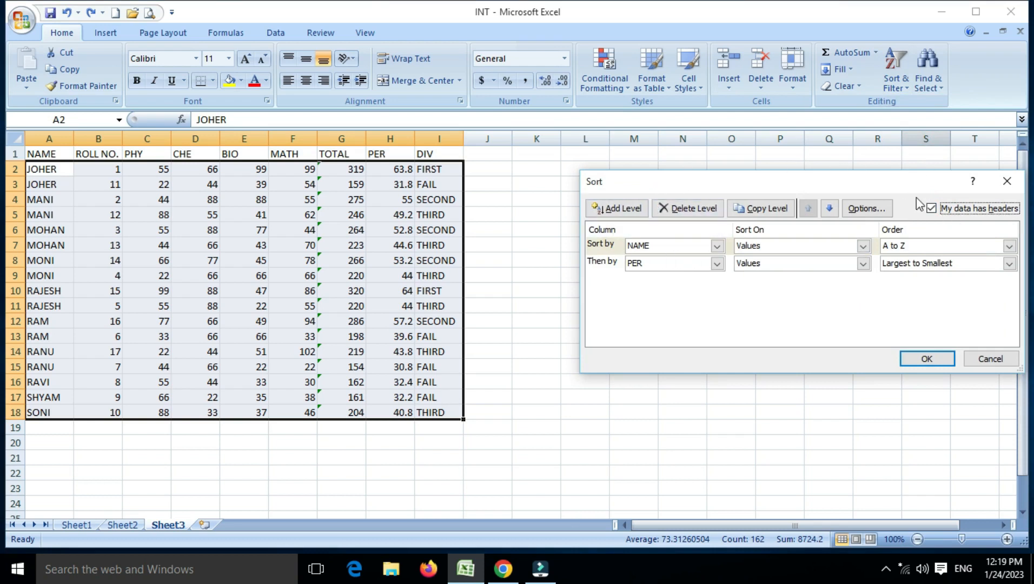
left_click(926, 359)
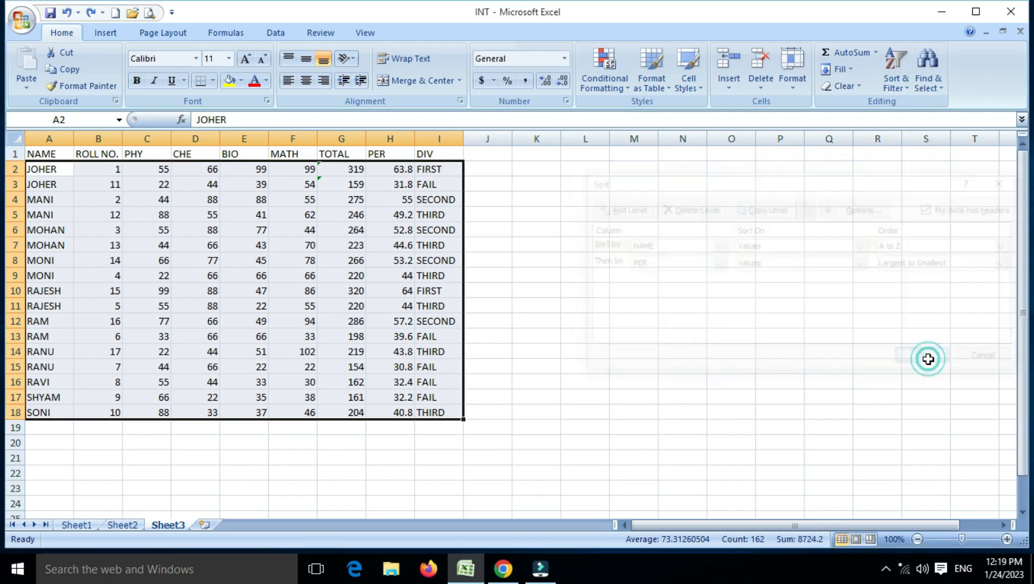
- Quick-sort the student rows below the headings from A to Z, and re-sort them from Z to A
left_click(903, 84)
left_click(912, 105)
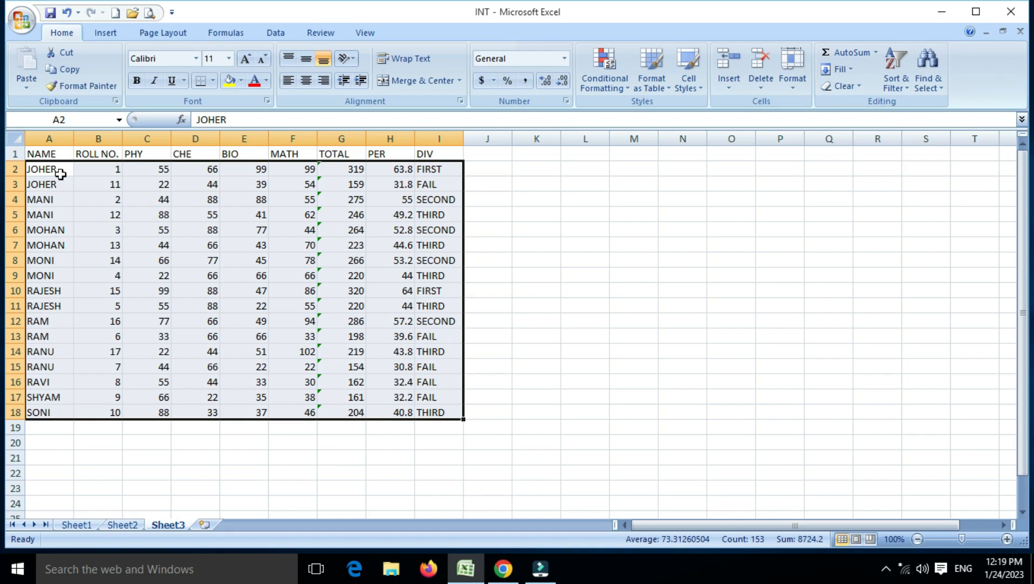
left_click(904, 85)
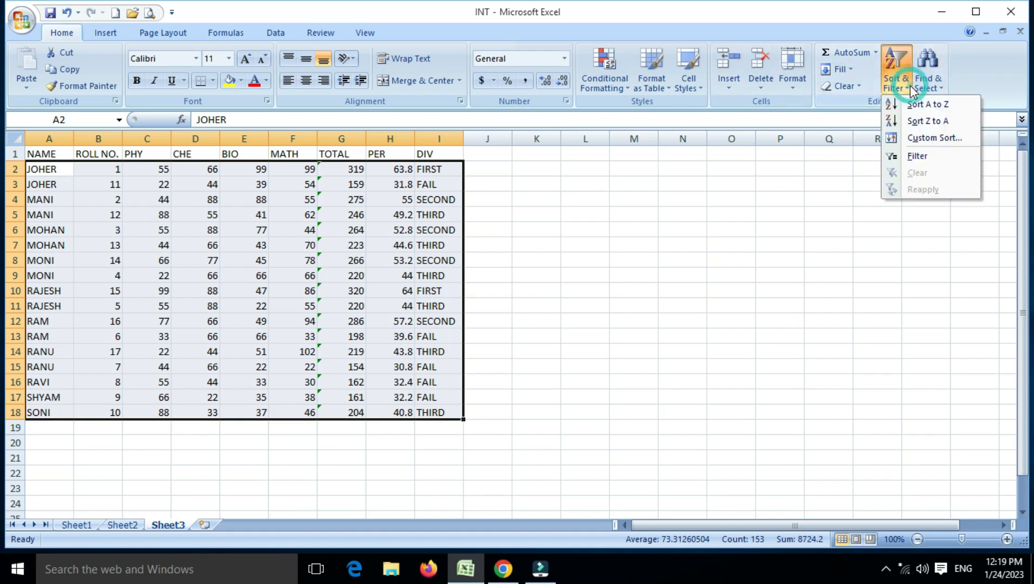
left_click(917, 125)
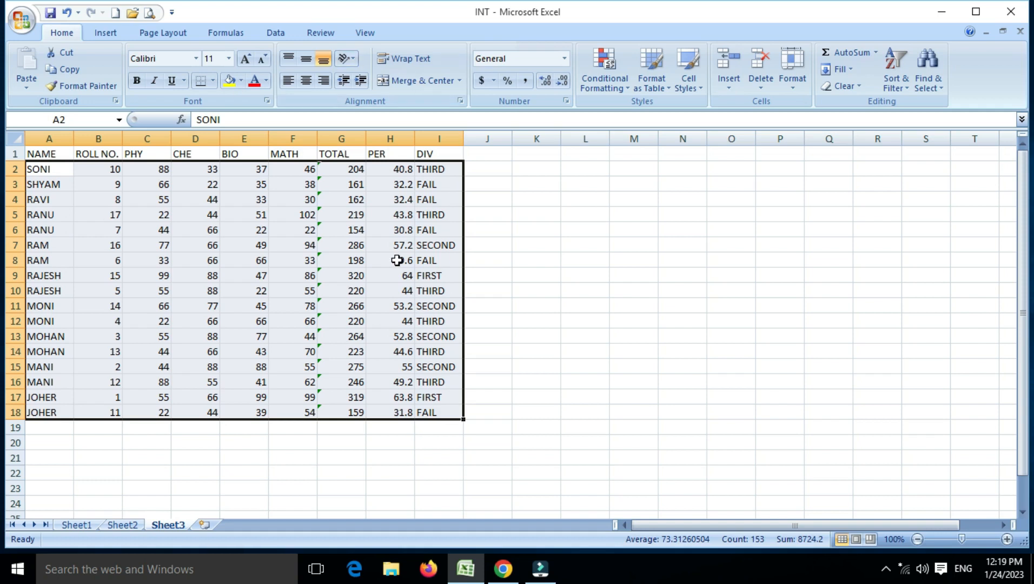
- Custom-sort the whole table A1:I18 by NAME on values in A to Z order, closing the folder window that interrupts
left_click(42, 155)
left_click_drag(42, 154, 436, 408)
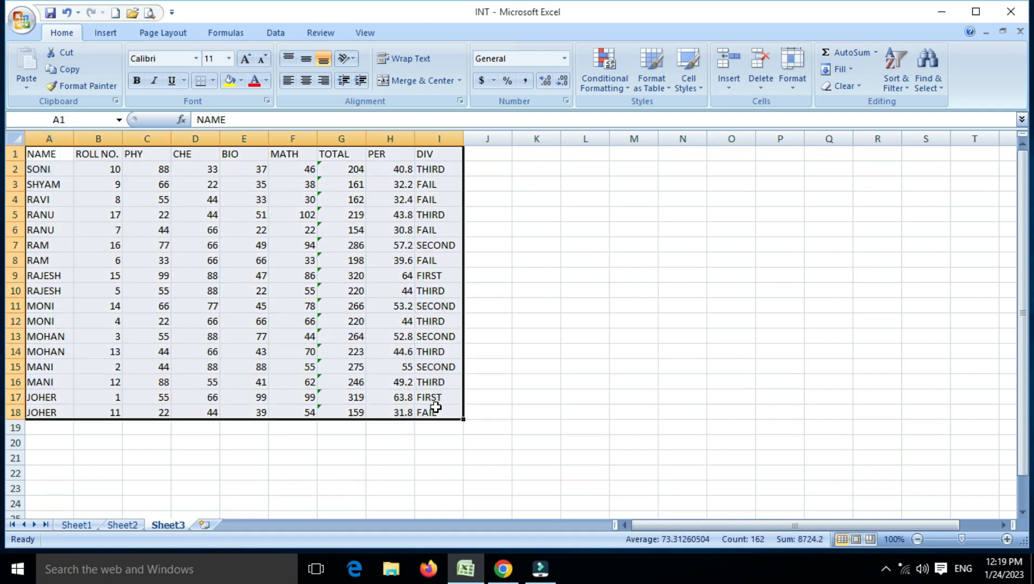
left_click(909, 88)
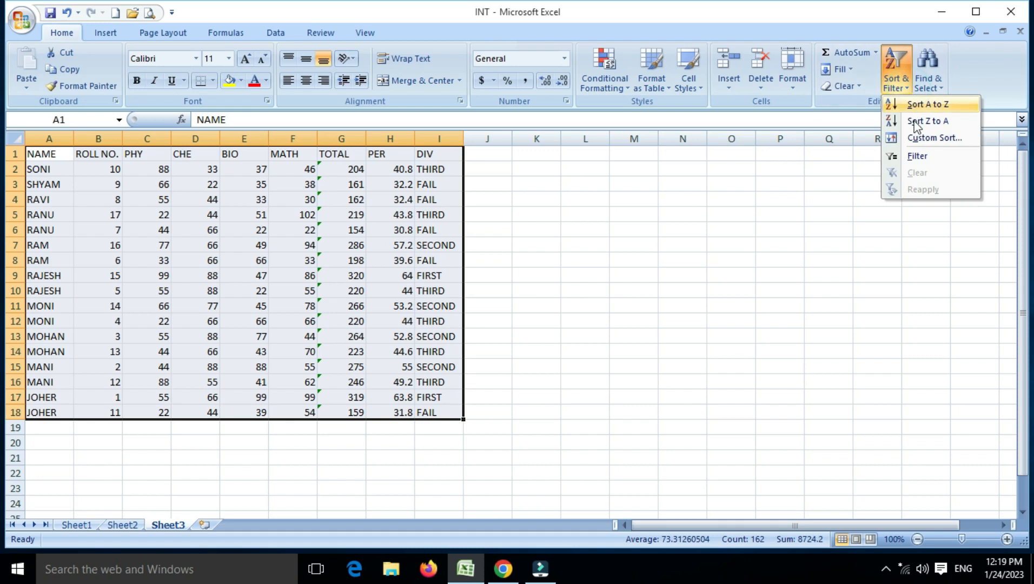
left_click(917, 138)
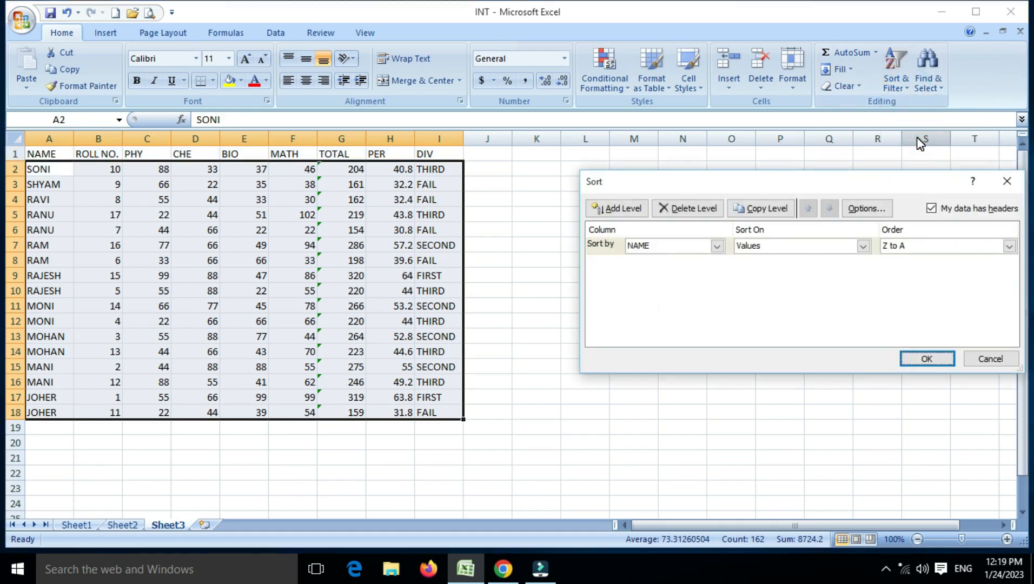
key("Return")
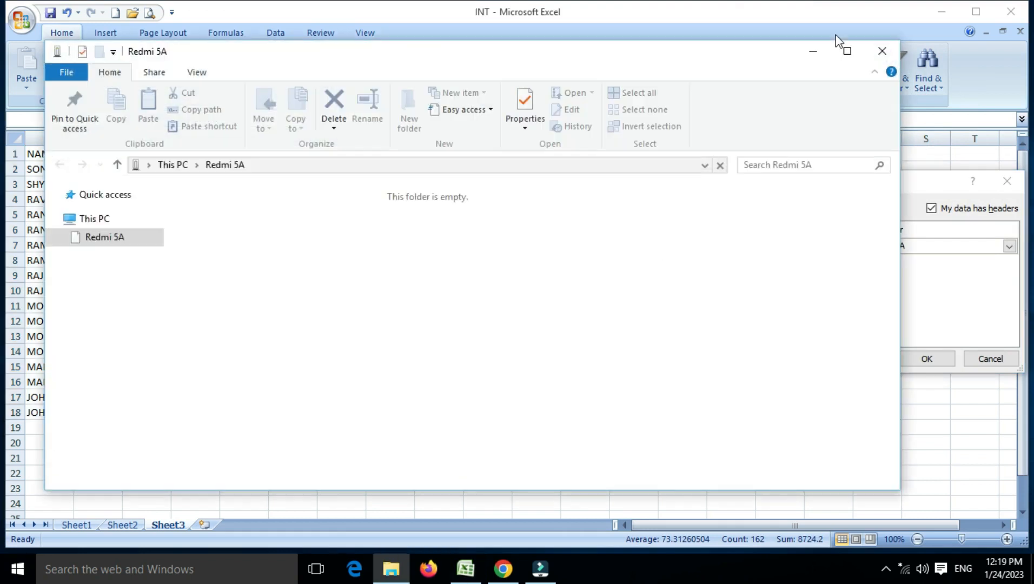
left_click(882, 51)
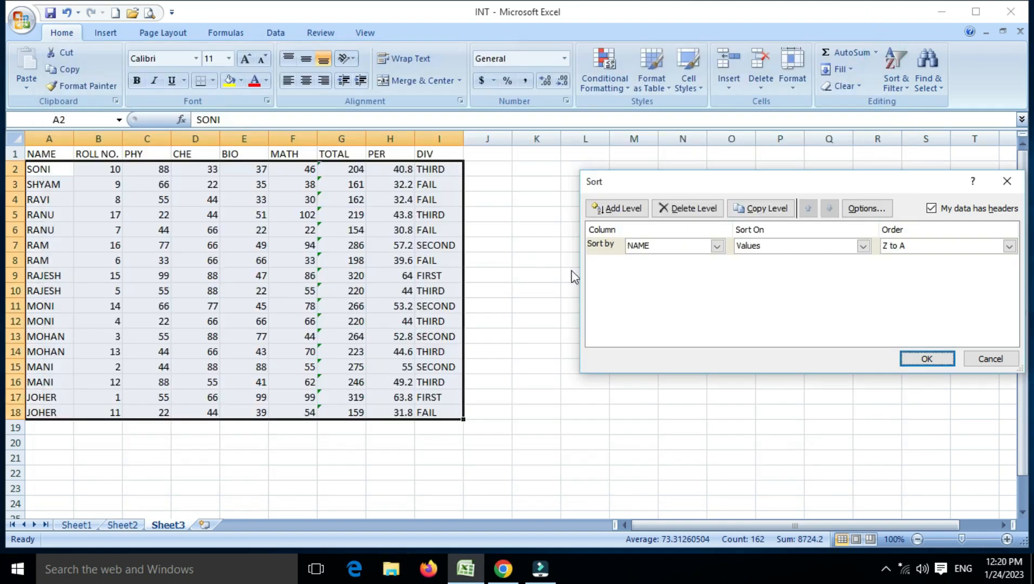
left_click(715, 247)
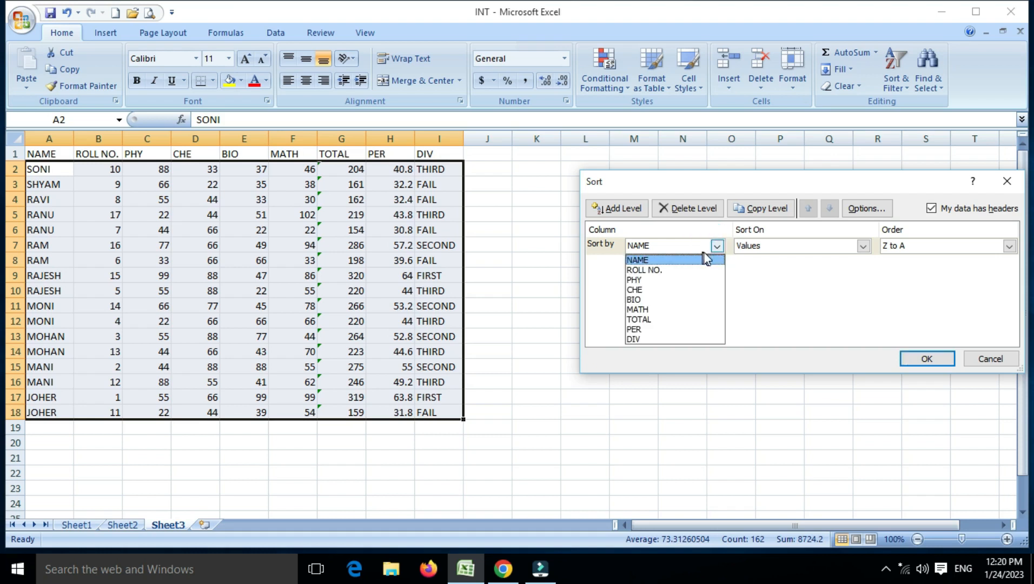
left_click(715, 247)
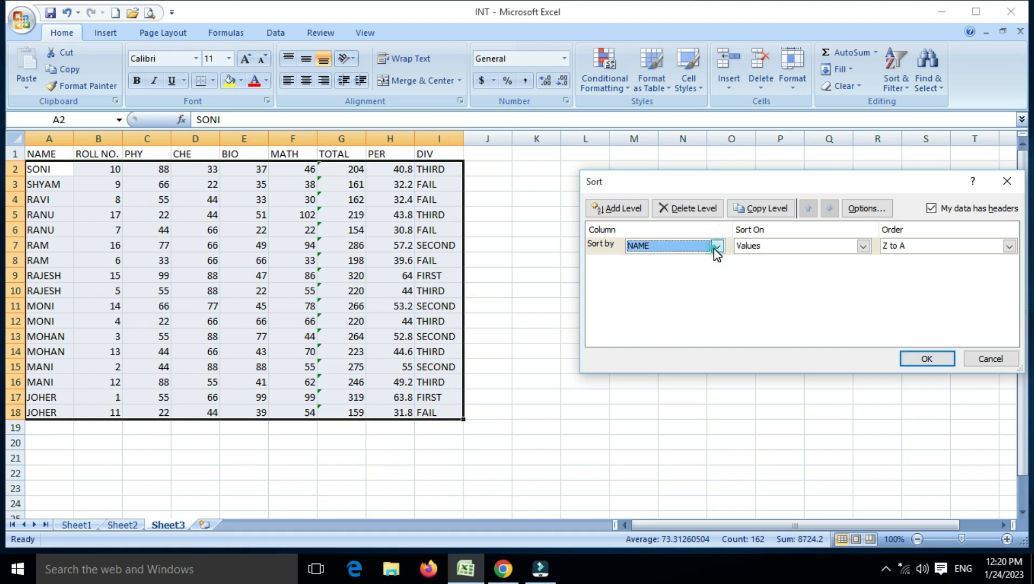
left_click(1008, 246)
left_click(893, 260)
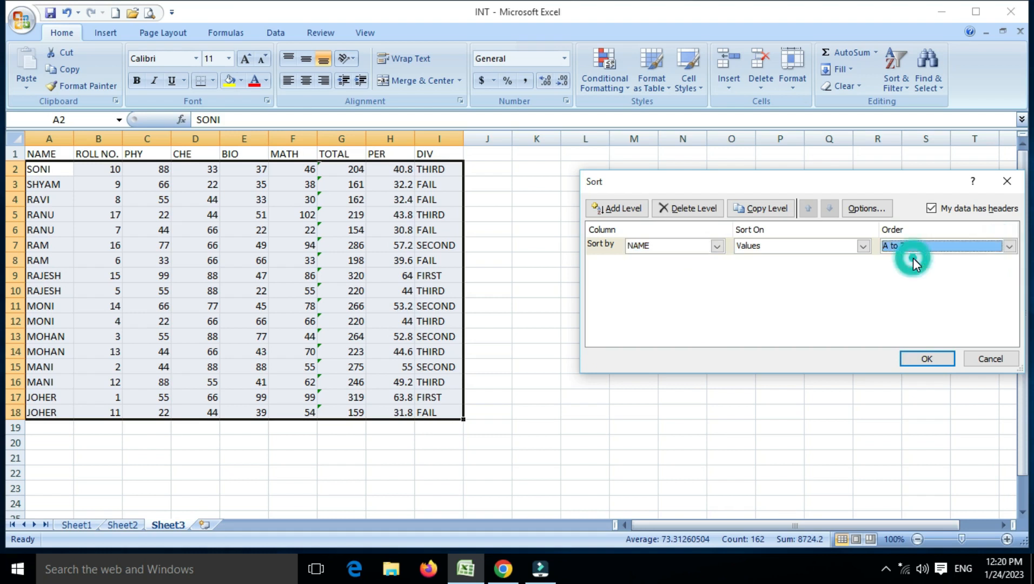
left_click(921, 357)
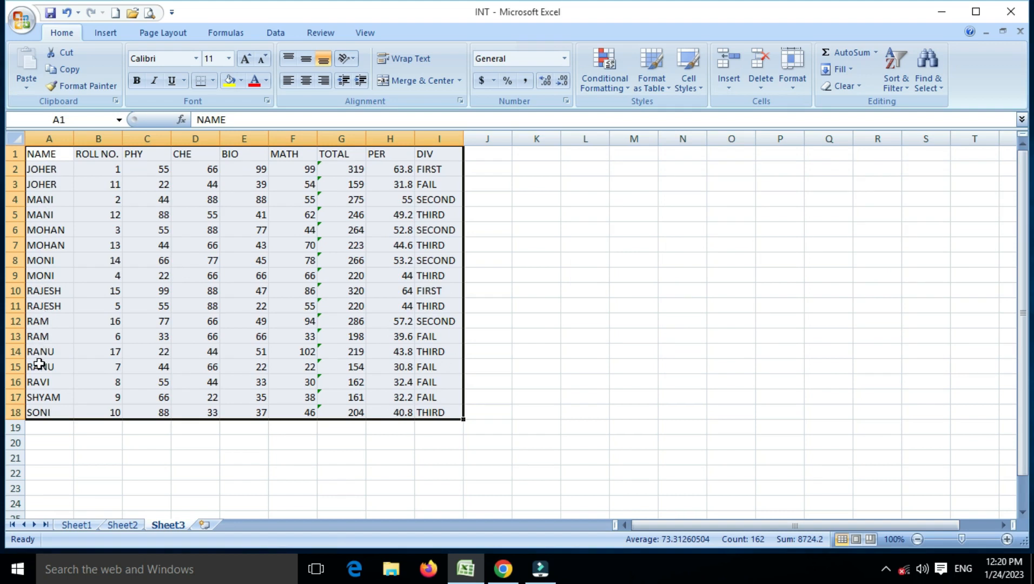
- Custom-sort the table by NAME on values in Z to A order
left_click(909, 90)
left_click(918, 137)
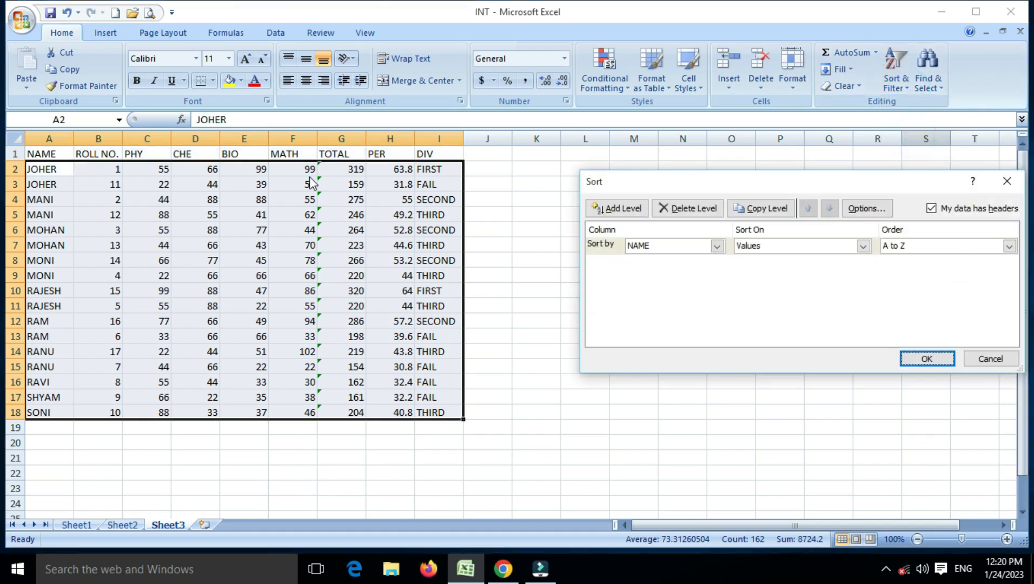
left_click(973, 243)
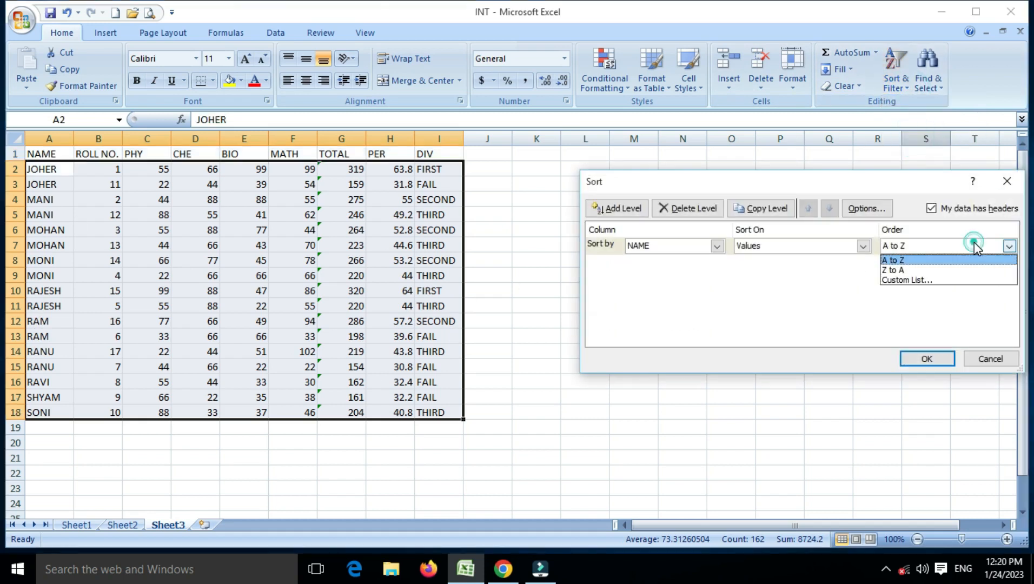
left_click(893, 270)
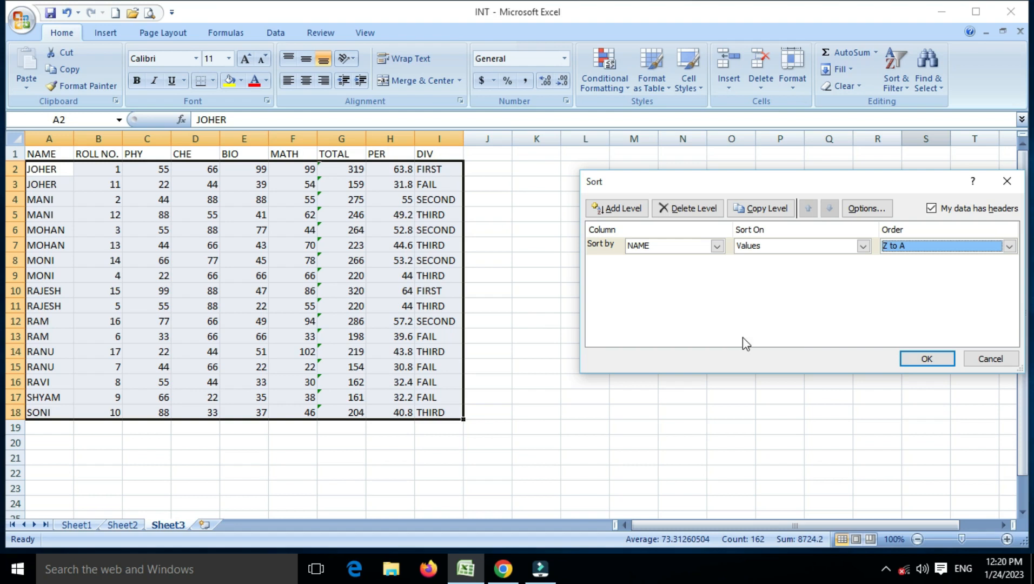
left_click(907, 361)
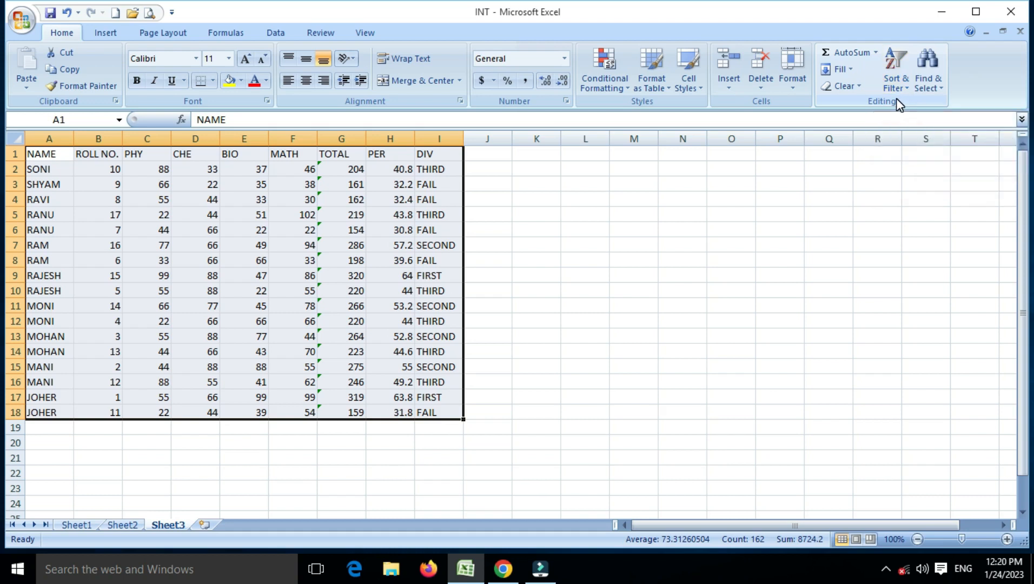
- Custom-sort the student table by TOTAL on values from largest to smallest
left_click(908, 84)
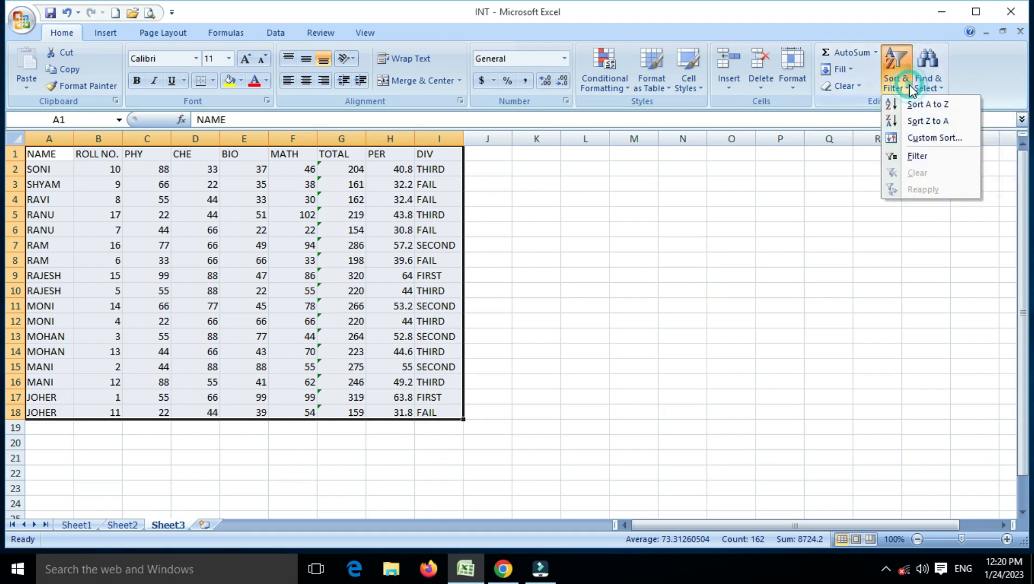
left_click(916, 143)
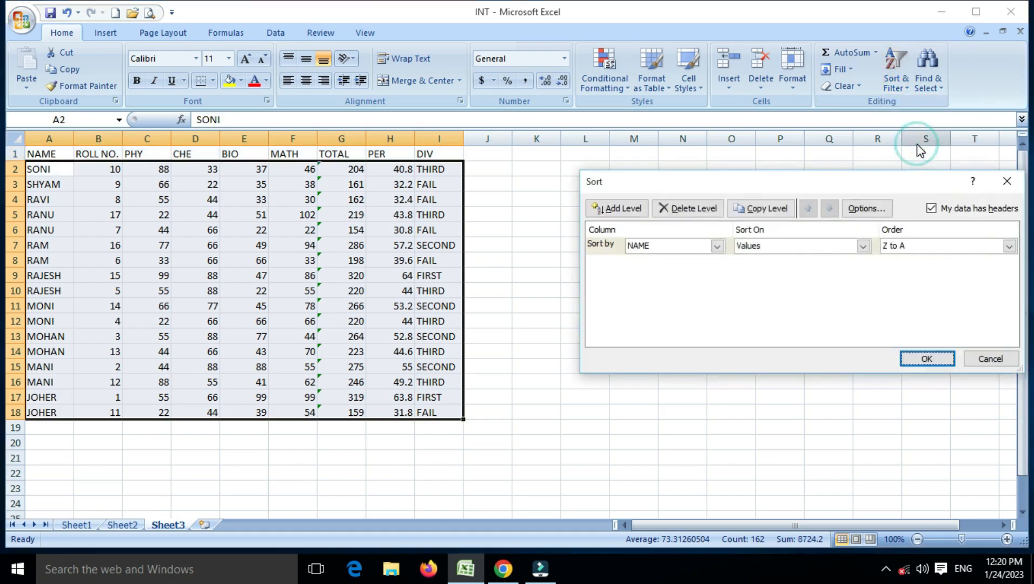
left_click(718, 248)
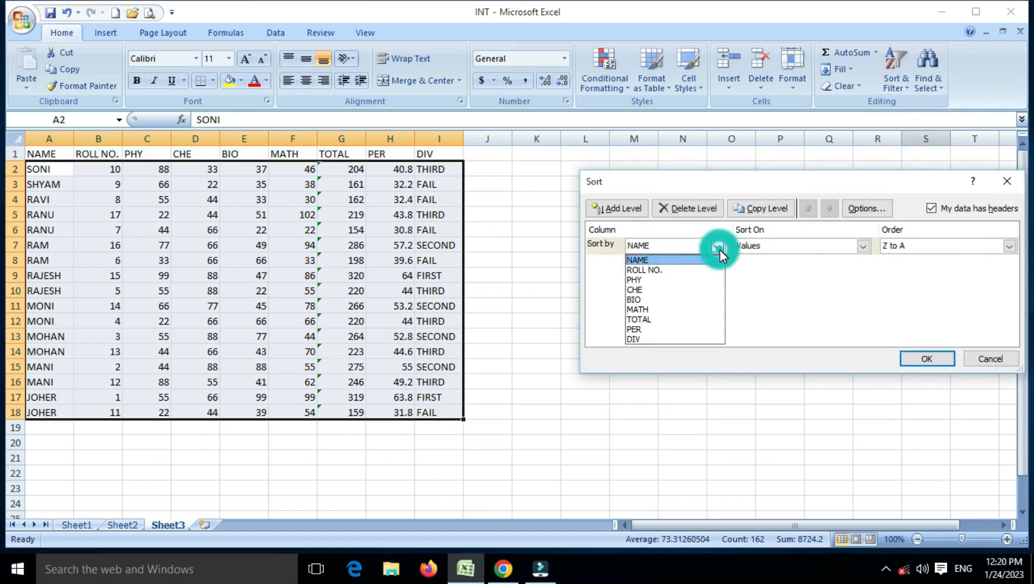
left_click(671, 320)
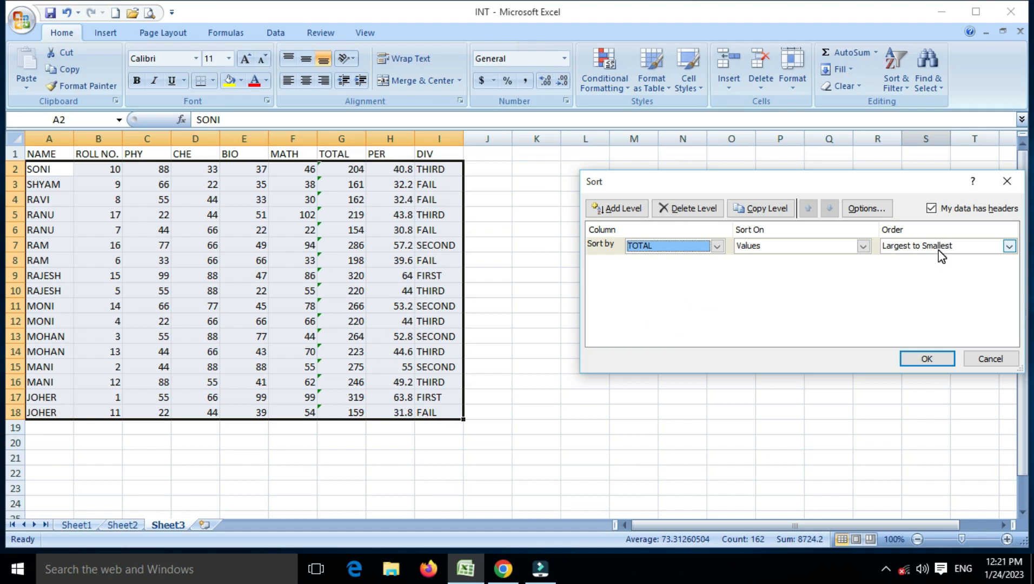
left_click(930, 362)
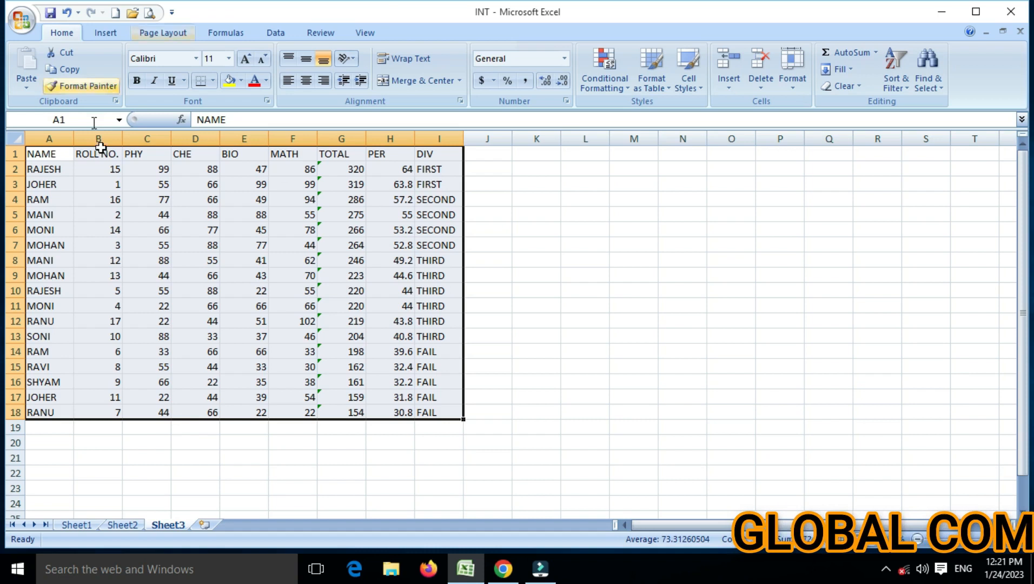
- Custom-sort the student table by PER on values from largest to smallest
left_click(902, 90)
left_click(910, 140)
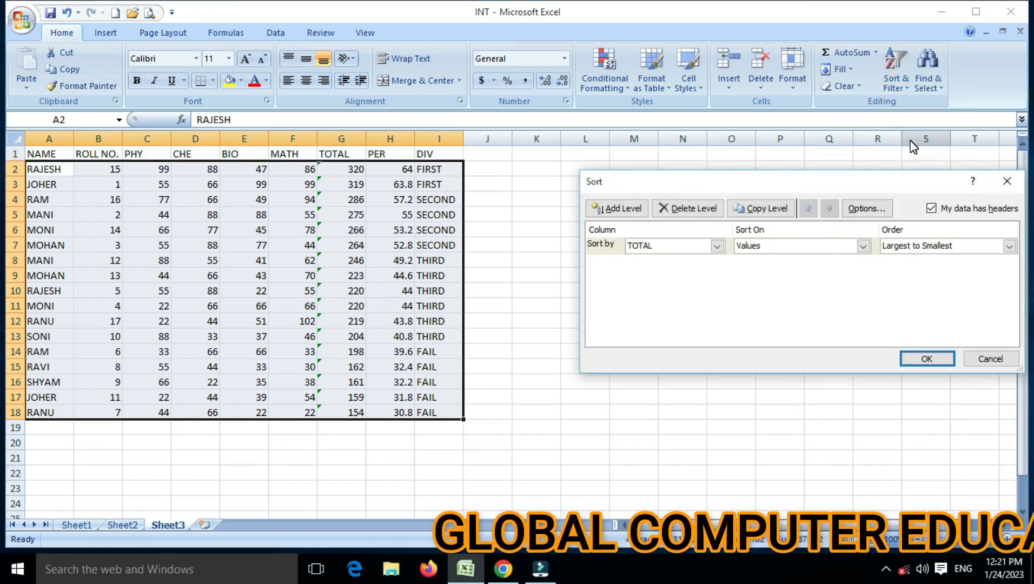
left_click(717, 245)
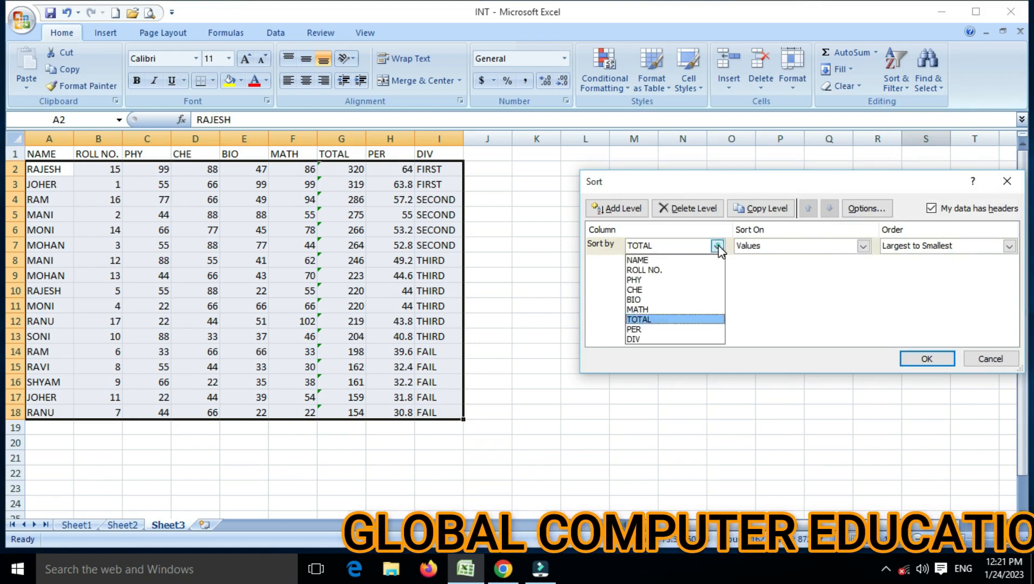
left_click(653, 329)
left_click(937, 244)
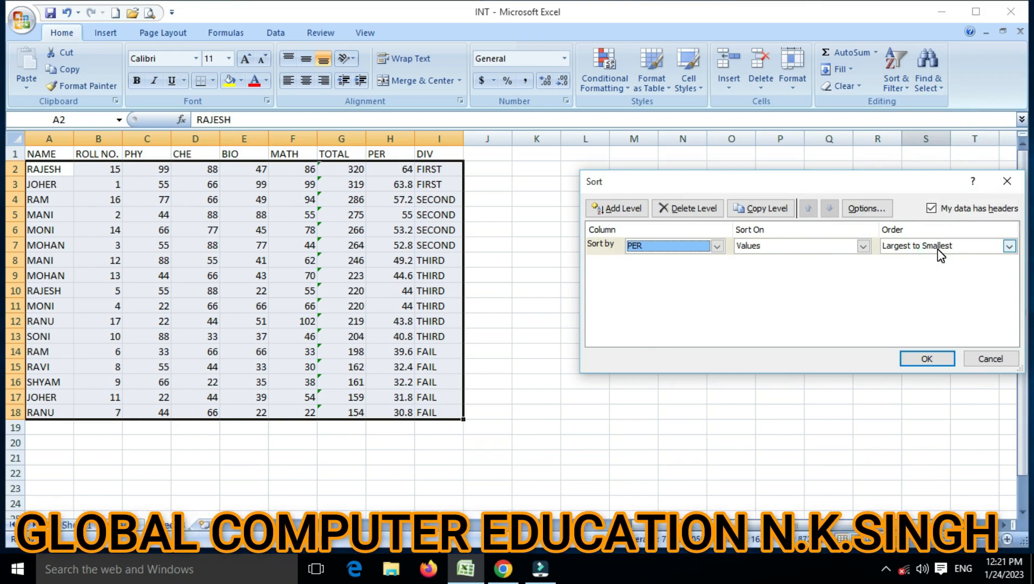
left_click(940, 359)
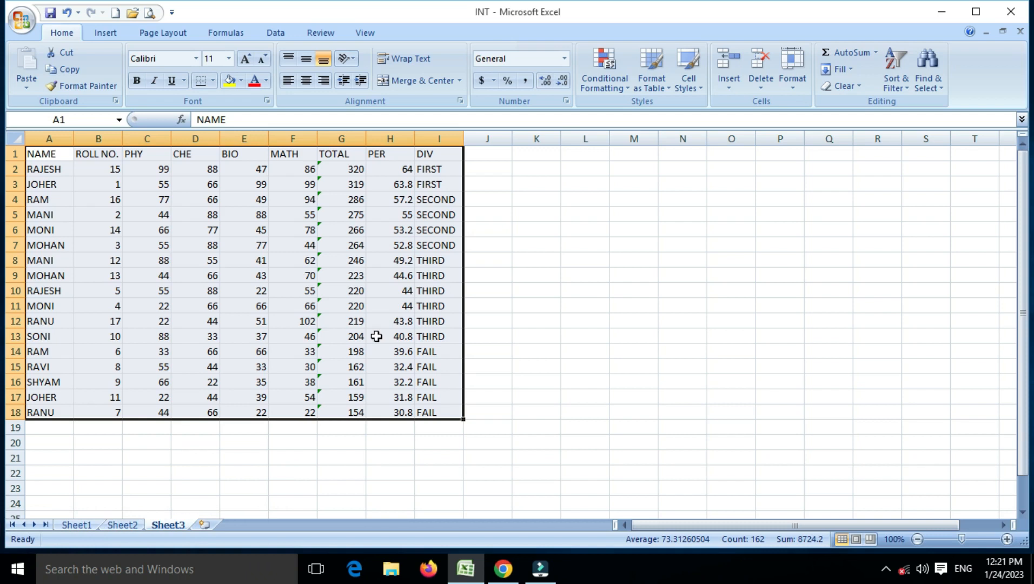
- Change the custom sort to order the student table by NAME on values from A to Z
left_click(908, 90)
left_click(914, 142)
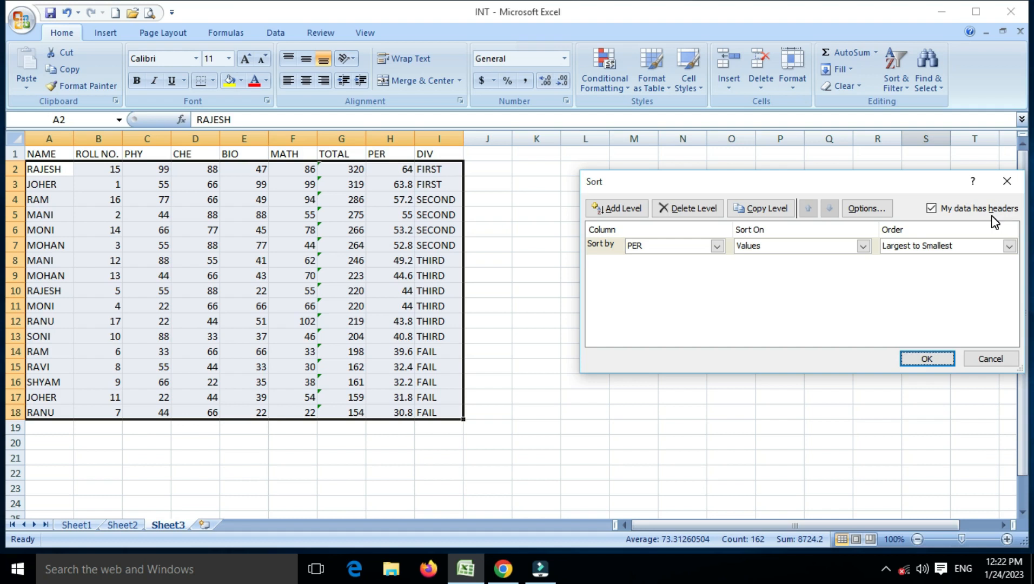
left_click(716, 246)
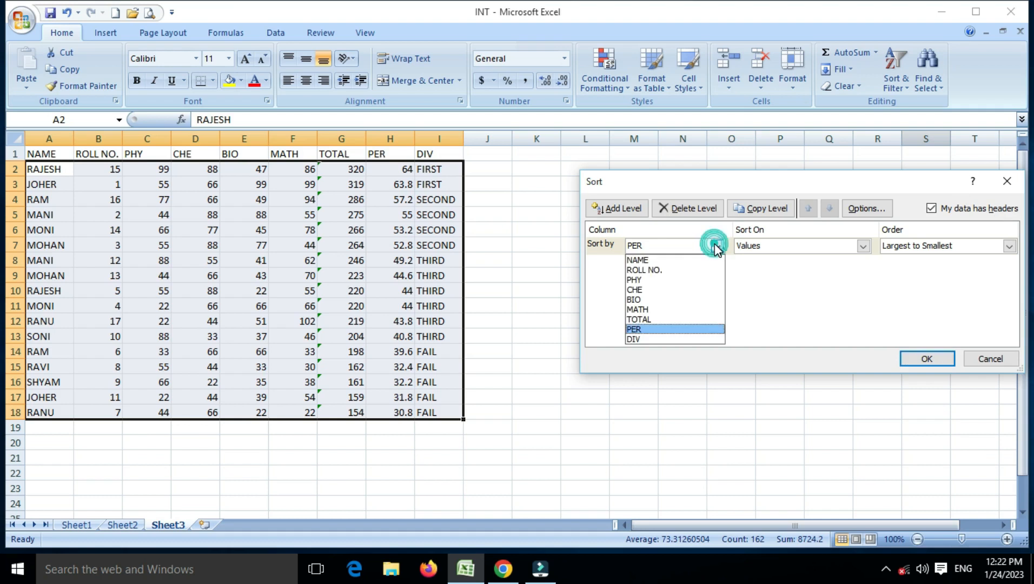
left_click(671, 260)
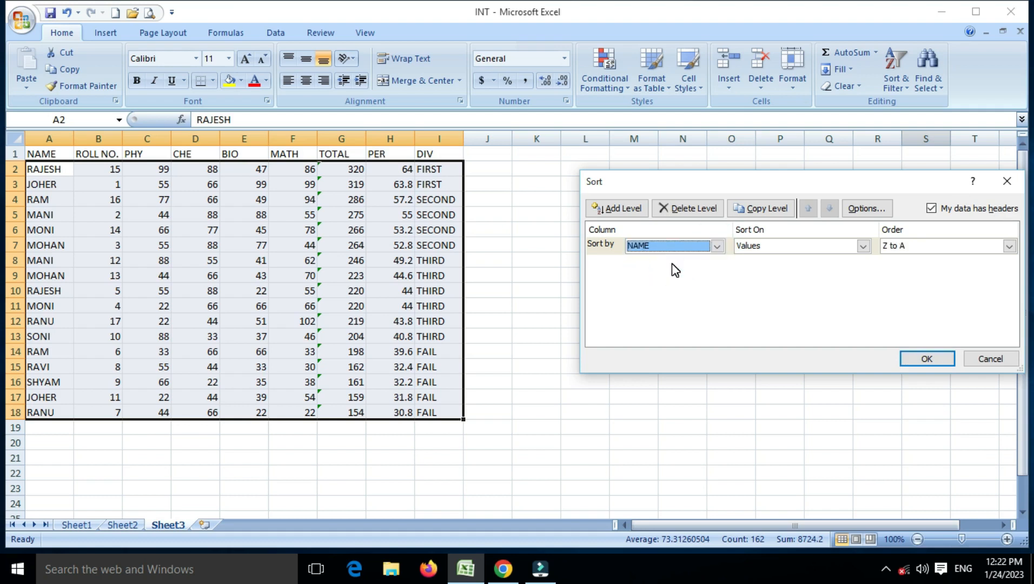
left_click(916, 246)
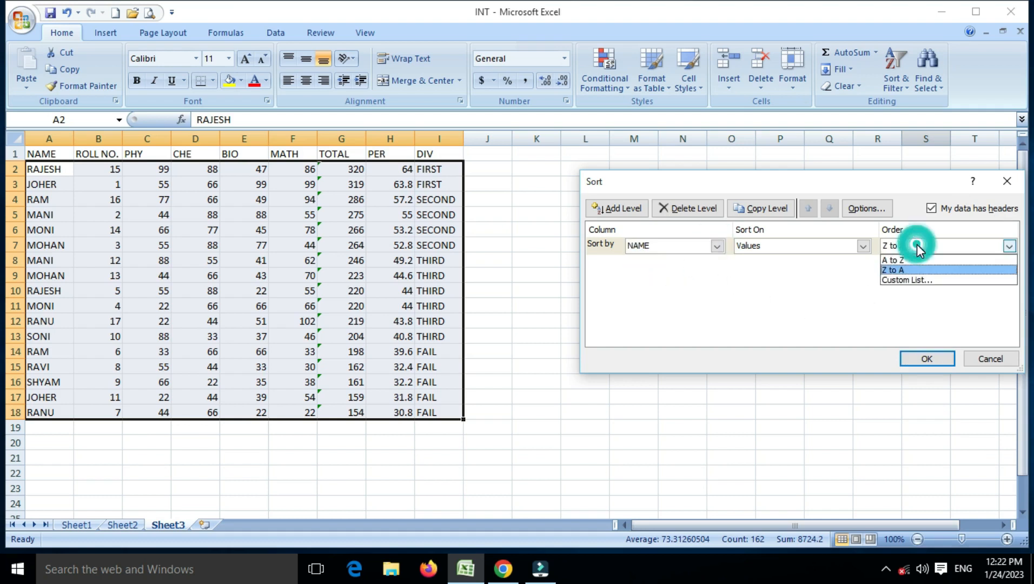
left_click(900, 260)
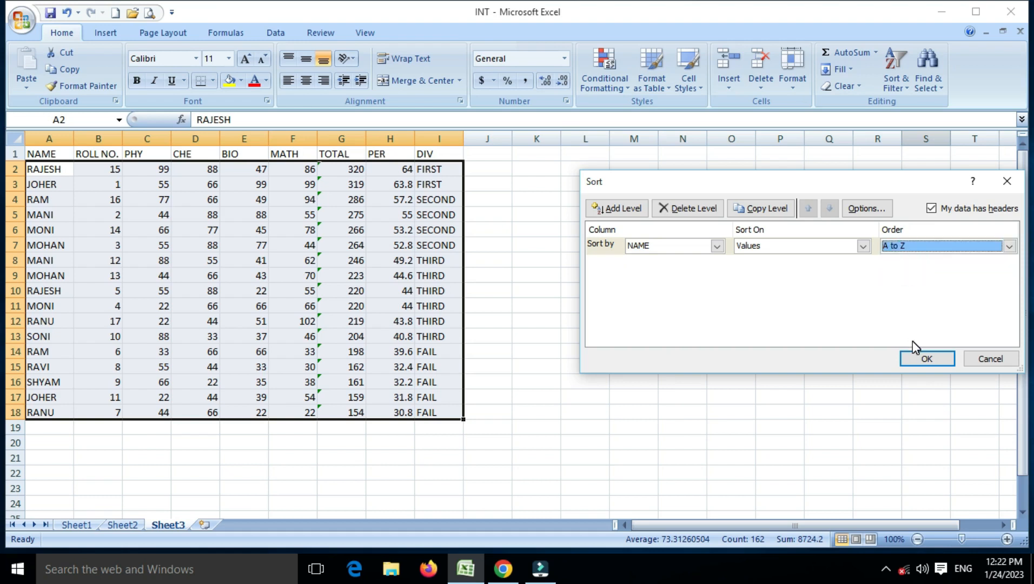
left_click(916, 363)
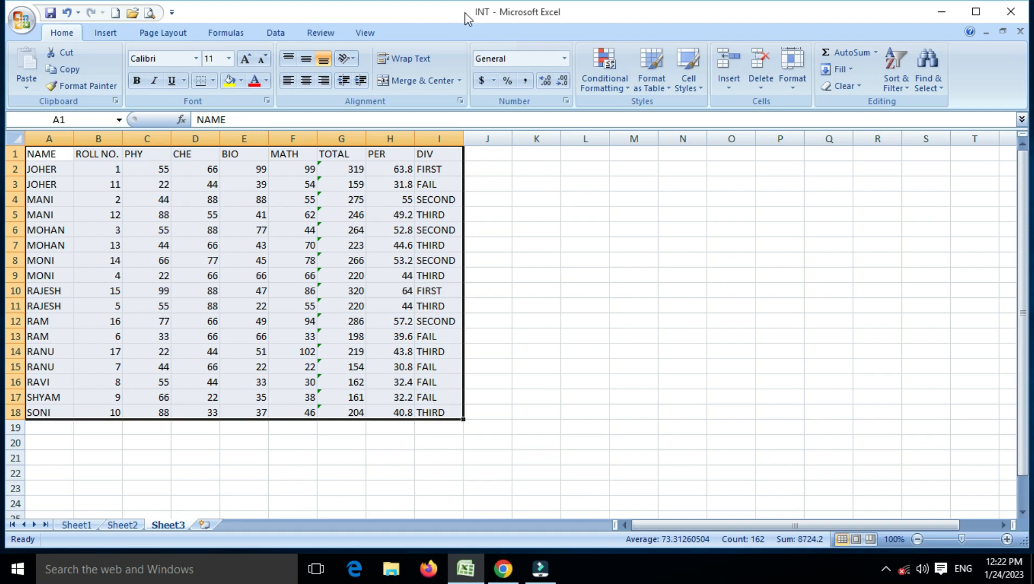
- Add a second sort level on PER from largest to smallest below the NAME level, and apply the sort
left_click(900, 93)
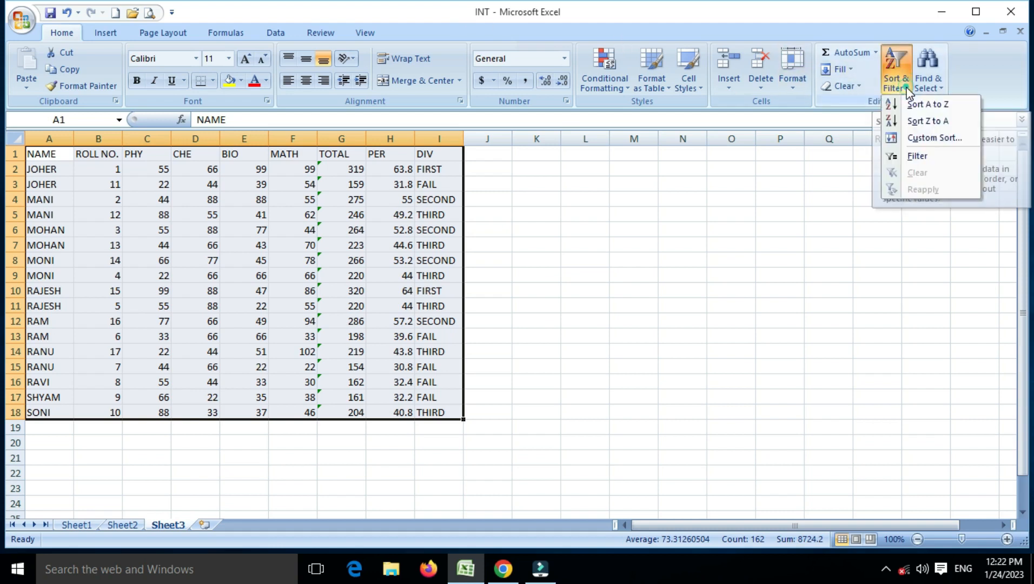
left_click(904, 141)
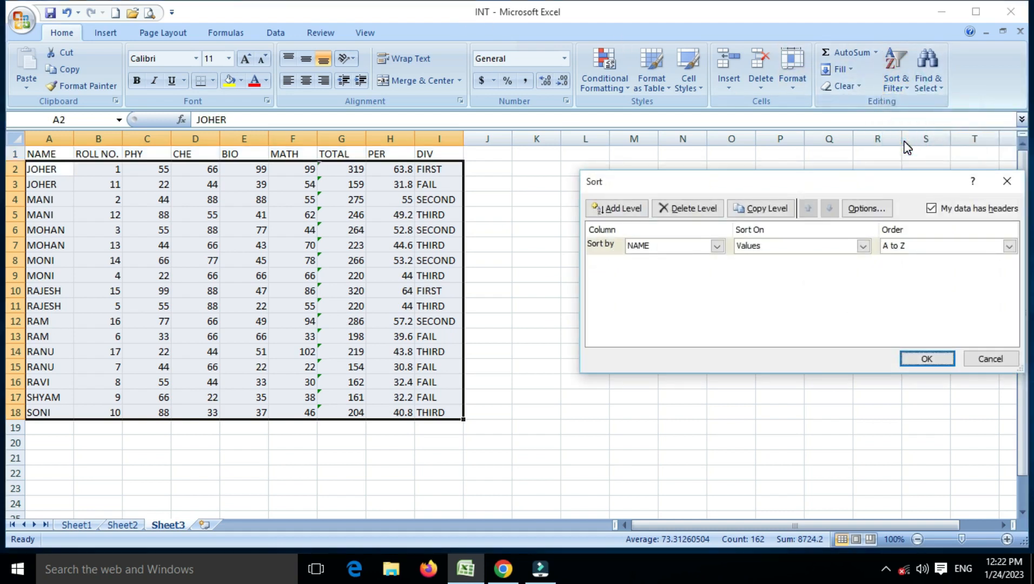
left_click(628, 211)
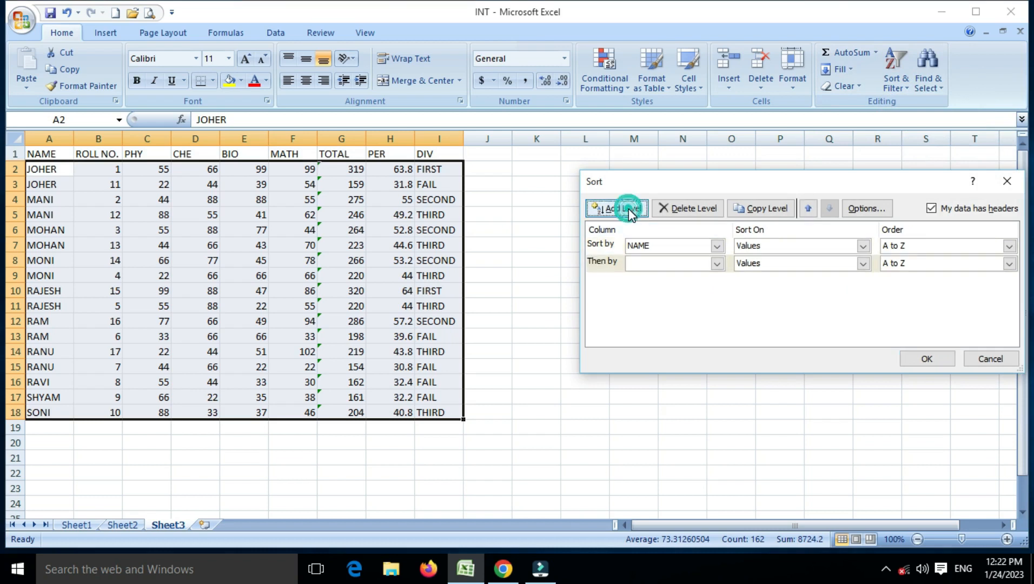
left_click(636, 265)
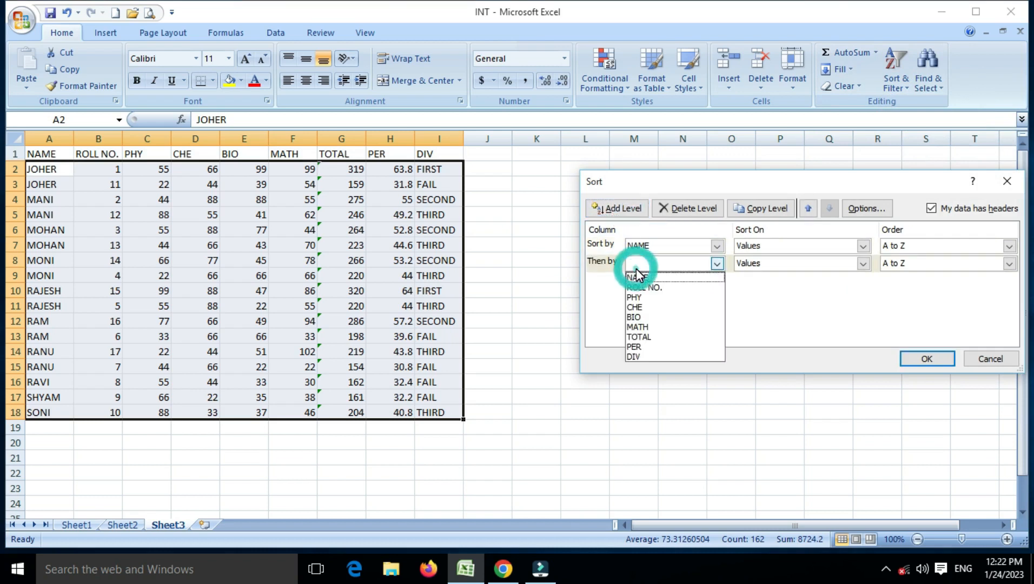
left_click(641, 346)
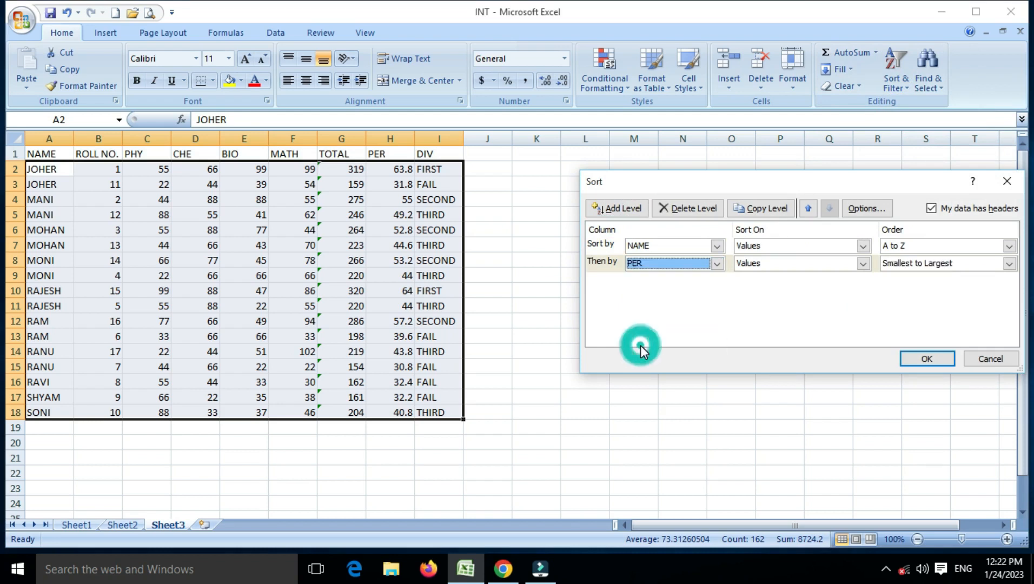
left_click(889, 270)
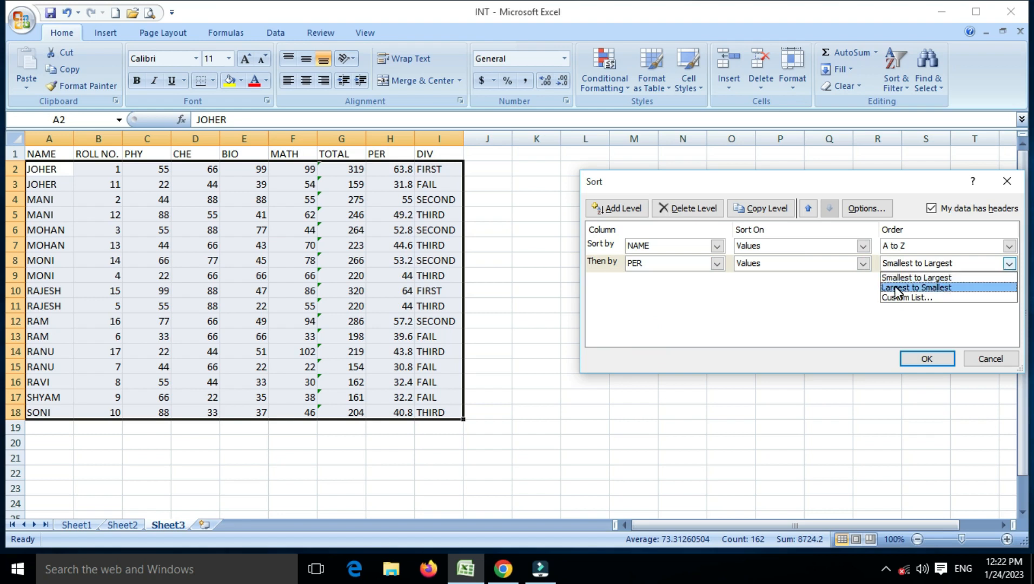
left_click(896, 287)
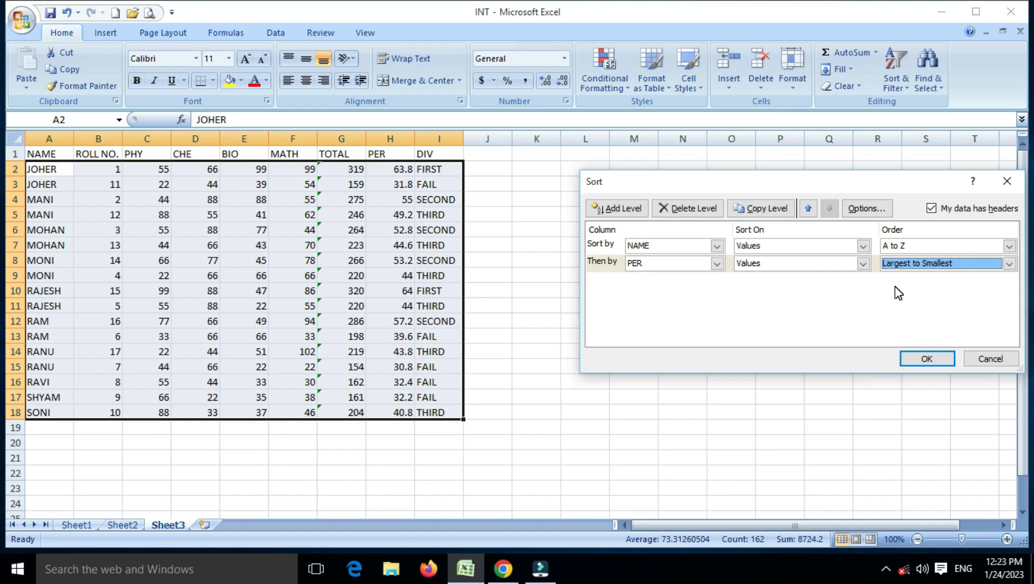
left_click(925, 359)
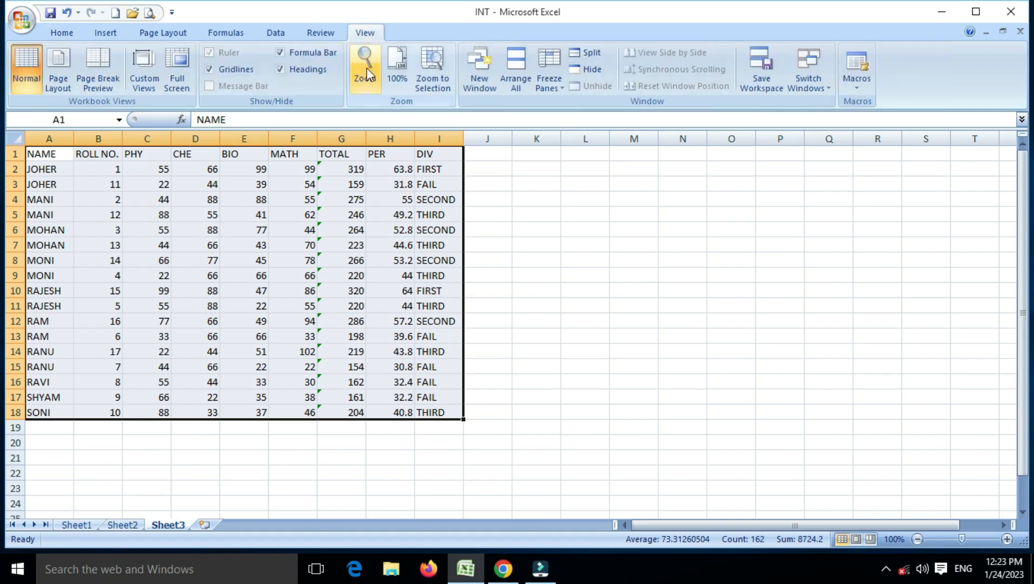
- Change the second sort level, PER, to smallest to largest and re-sort the table
left_click(446, 80)
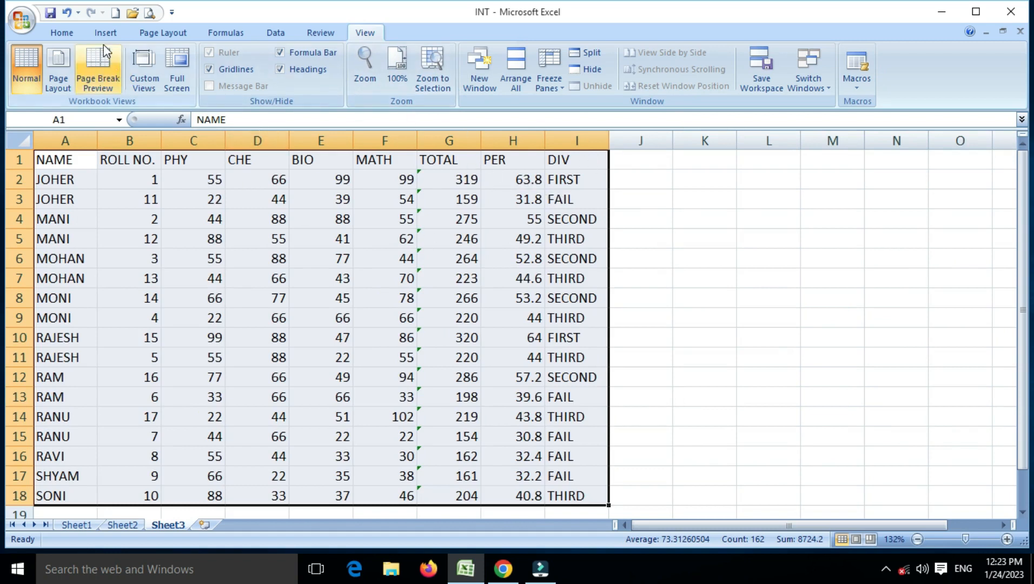
left_click(62, 33)
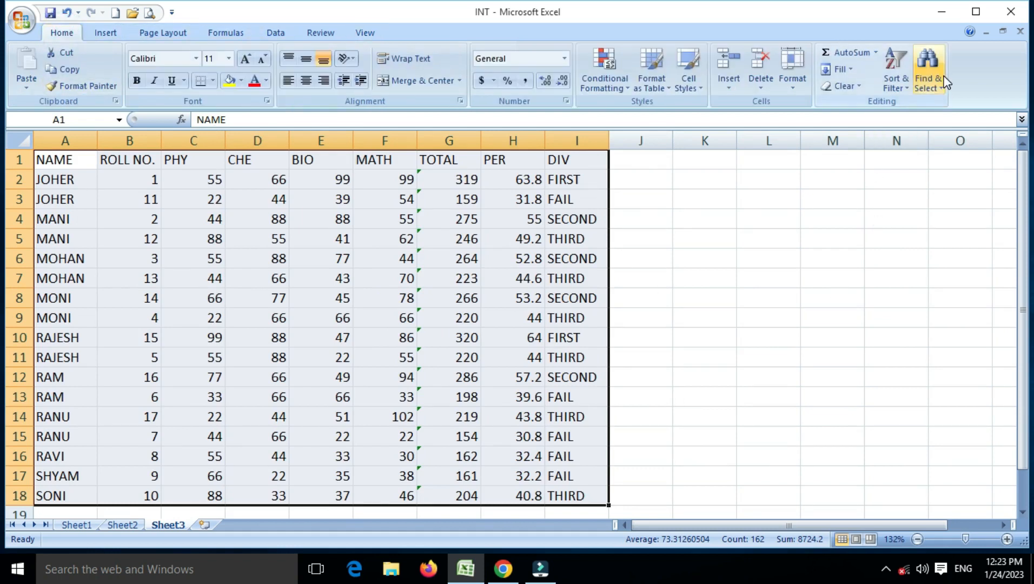
left_click(908, 90)
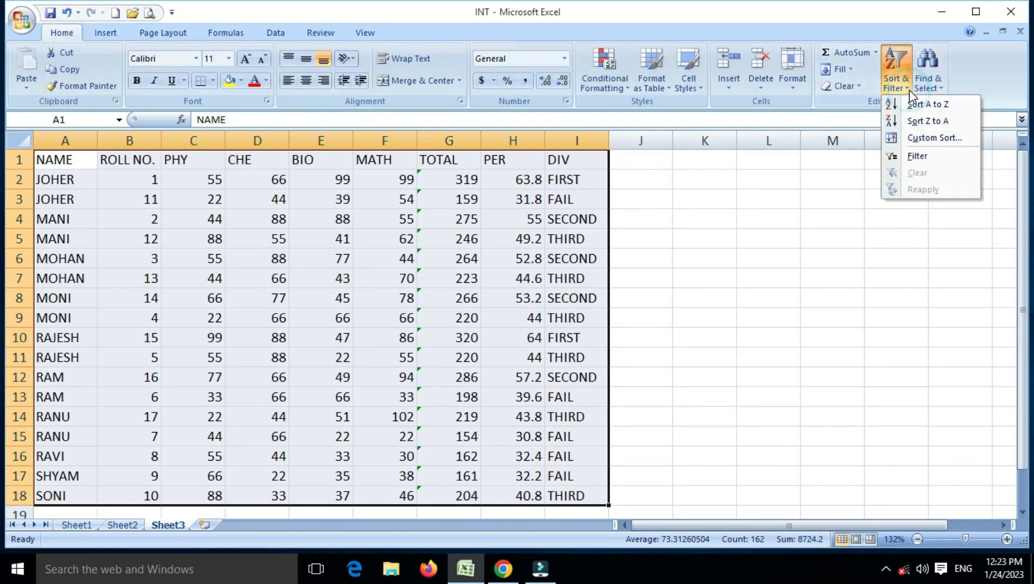
left_click(920, 142)
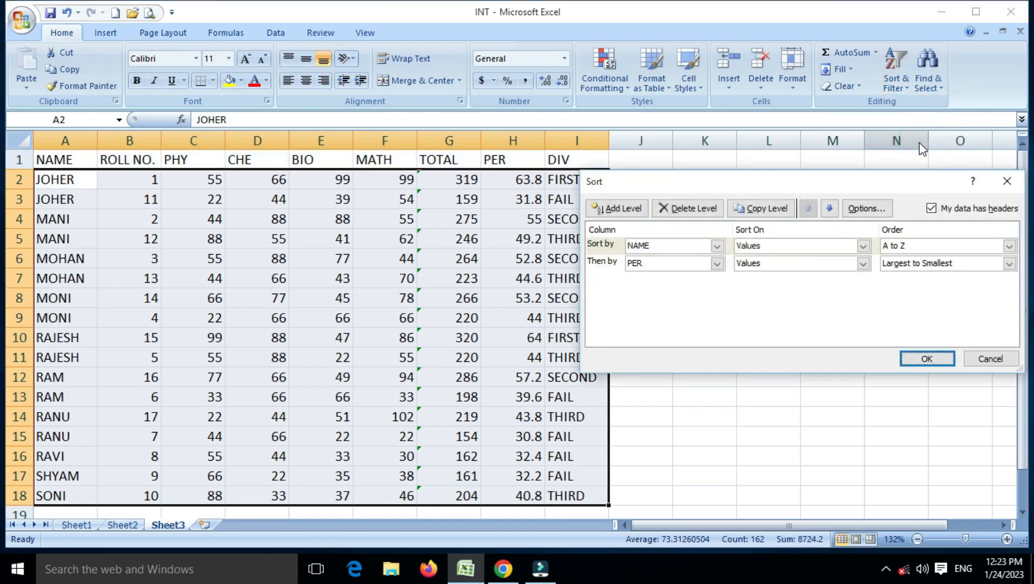
left_click(925, 269)
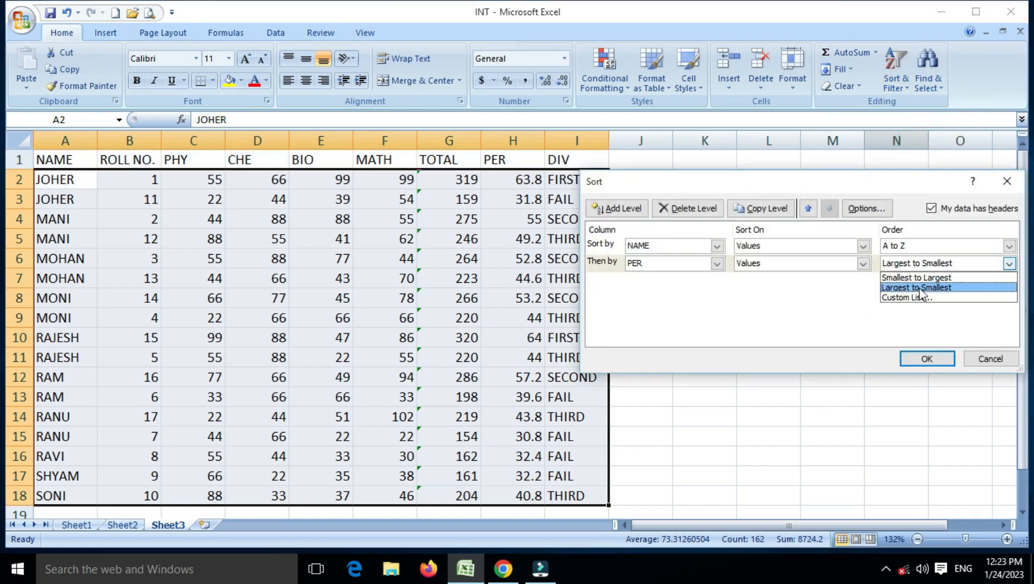
left_click(911, 278)
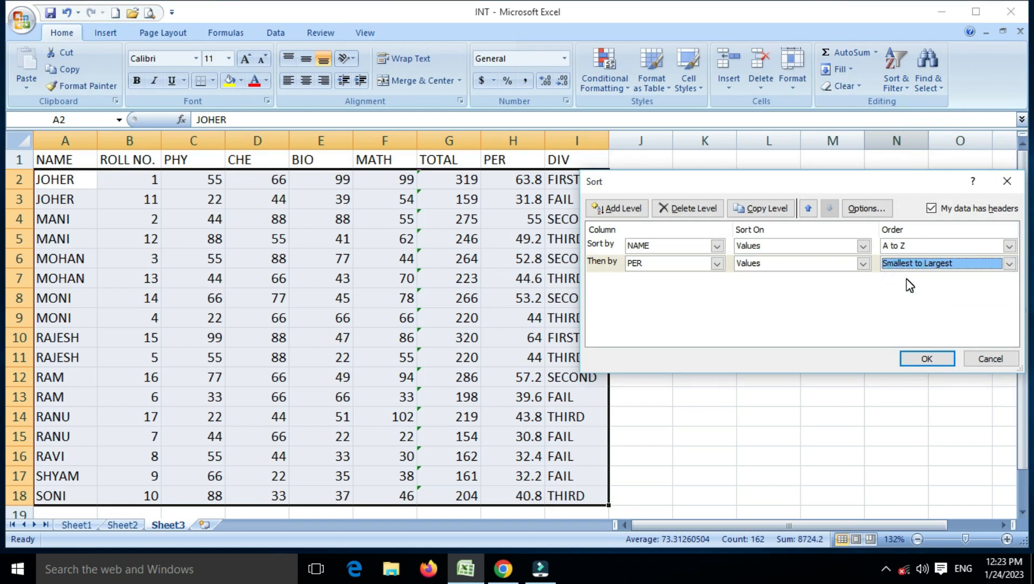
left_click(925, 359)
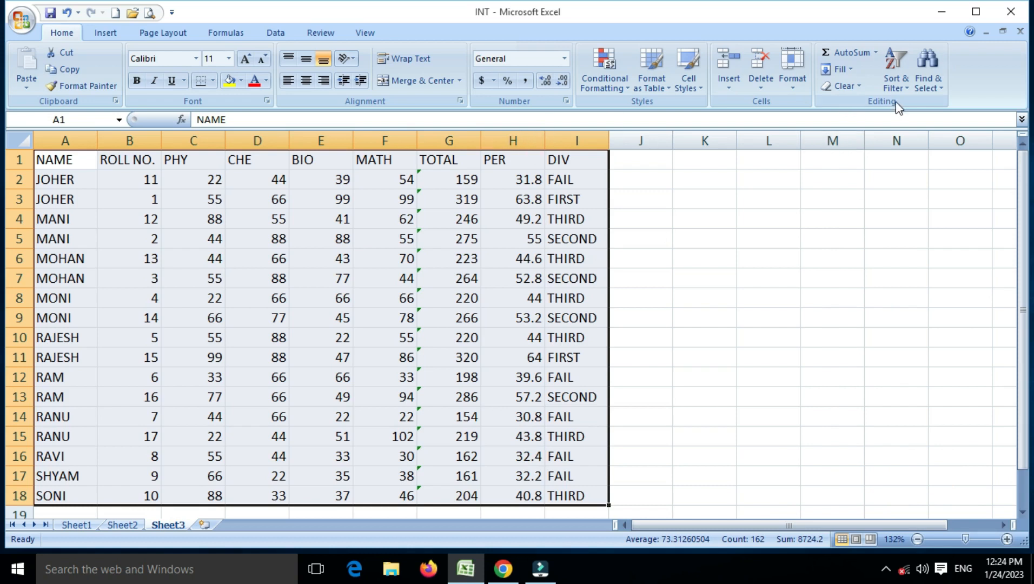
- Try the case-sensitive sort option and cancel it, and re-sort with the data marked as having no headers, keeping the Column A and Column H levels
left_click(907, 90)
left_click(911, 135)
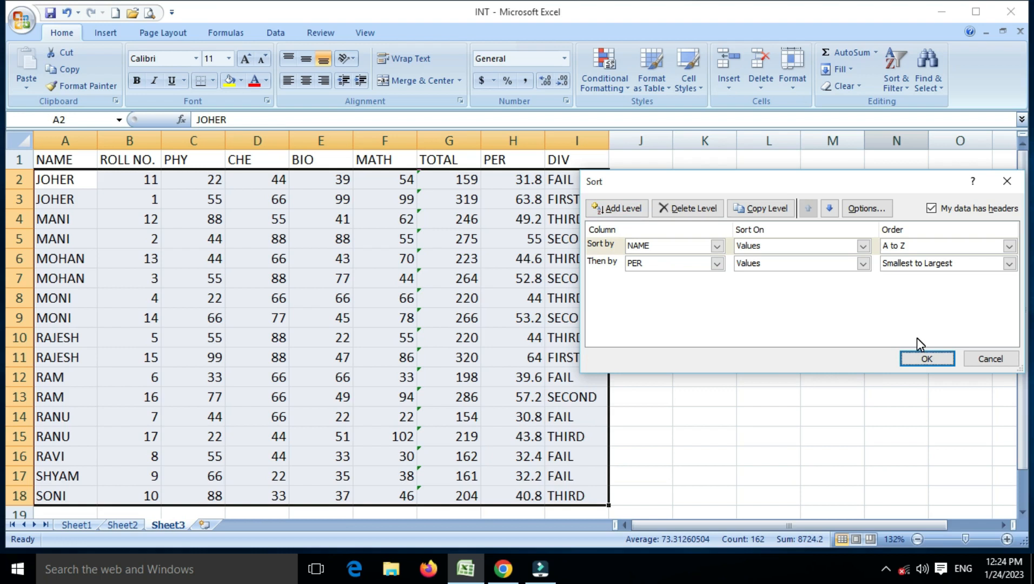
left_click(865, 208)
left_click(819, 234)
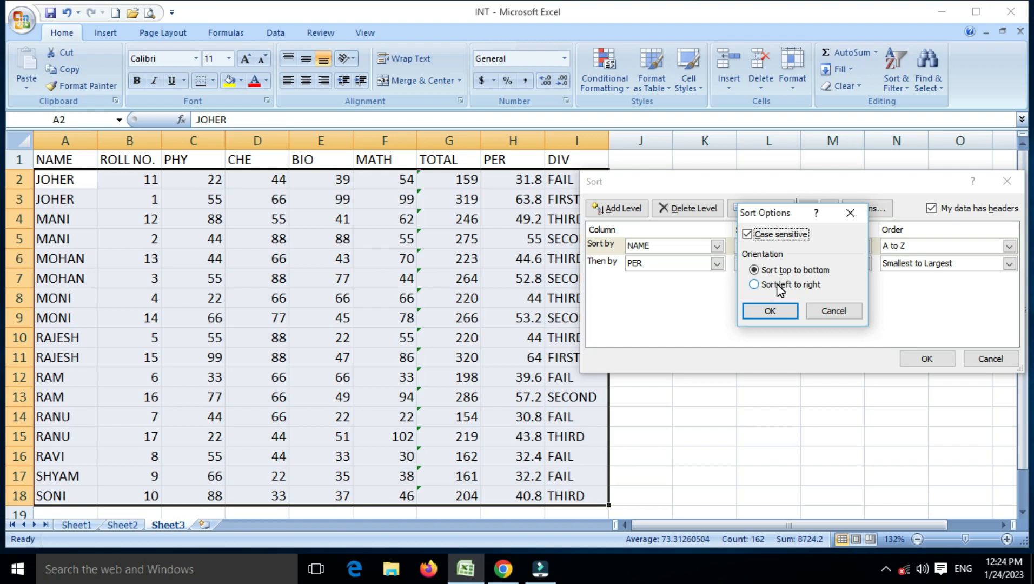
left_click(847, 315)
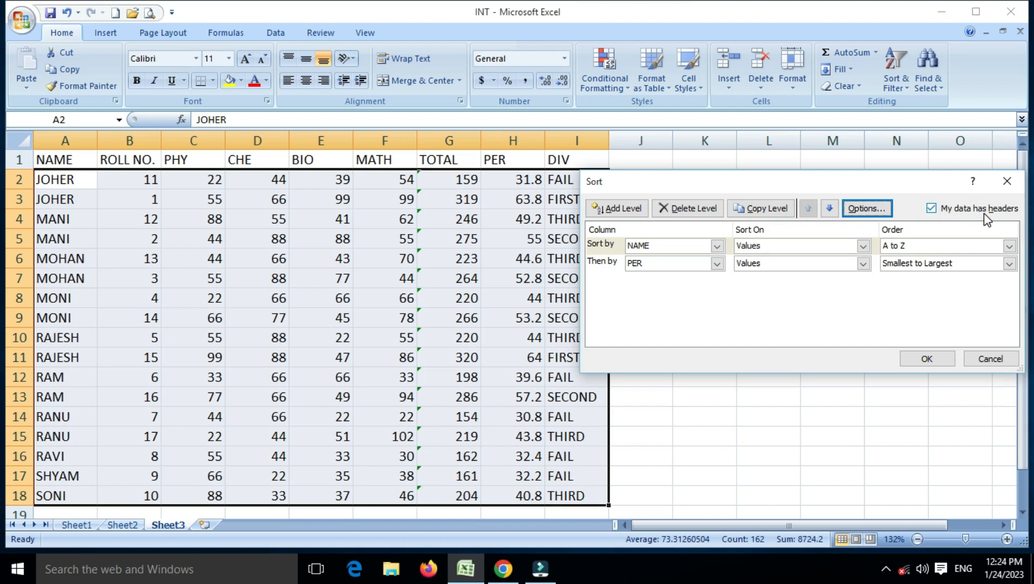
left_click(931, 209)
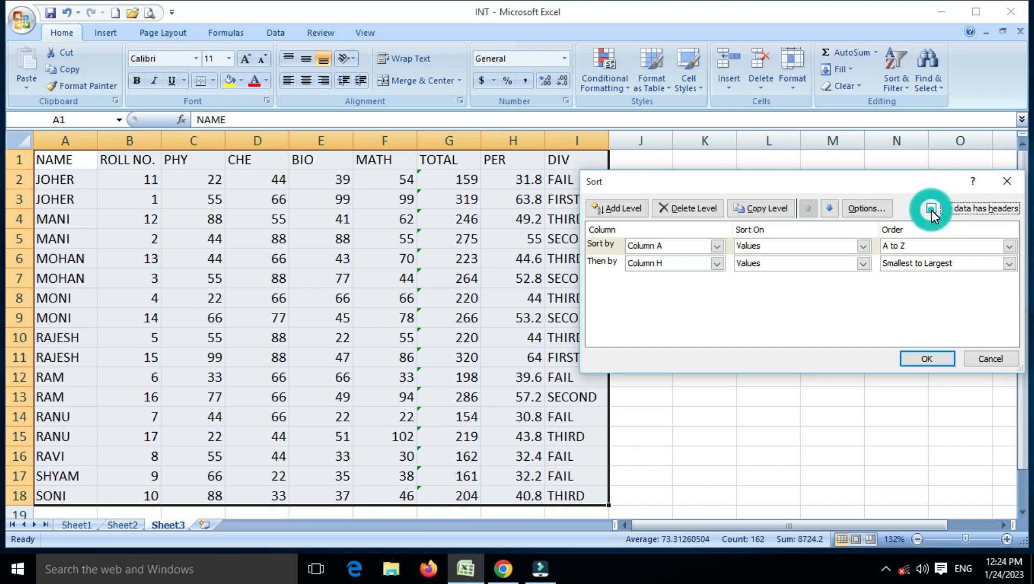
left_click(907, 362)
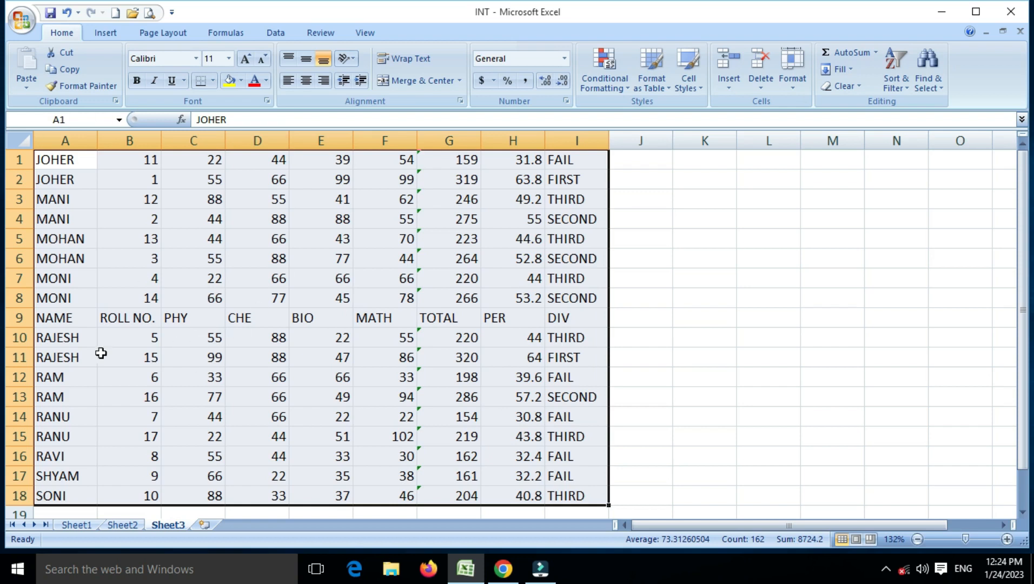
- Re-sort the student table with its data marked as having headers, keeping both sort levels
left_click(938, 86)
left_click(907, 88)
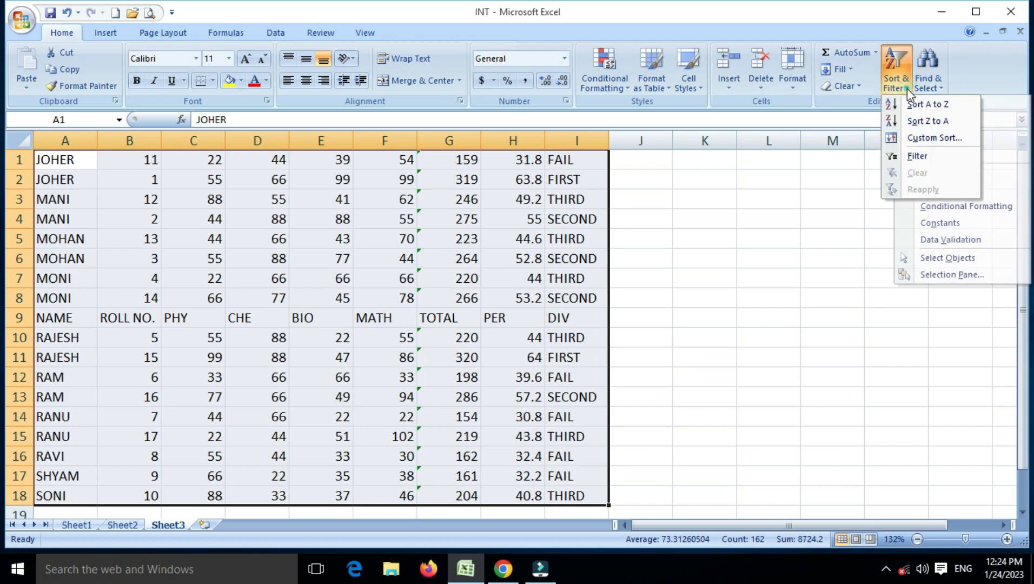
left_click(917, 142)
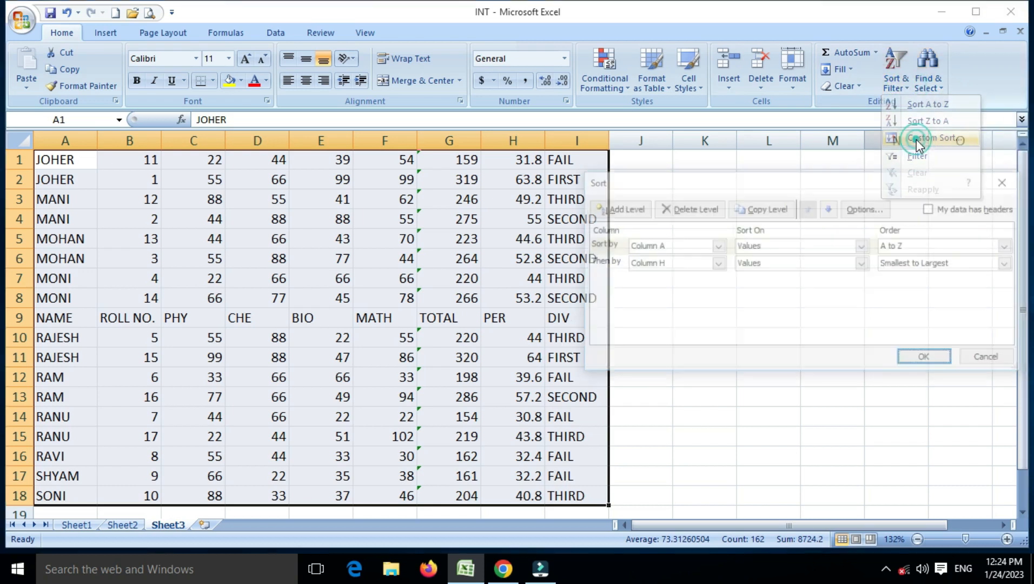
left_click(929, 208)
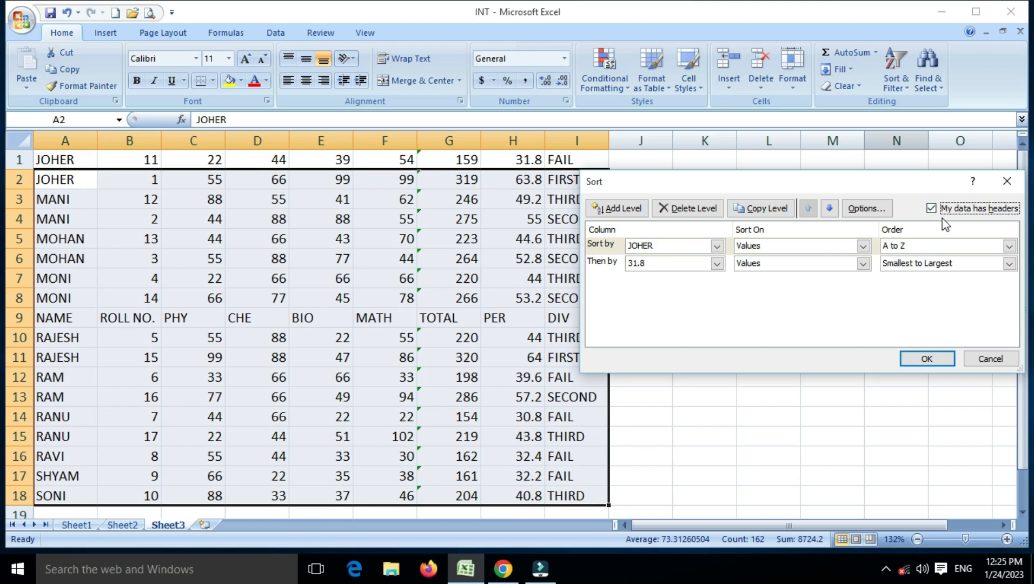
left_click(926, 359)
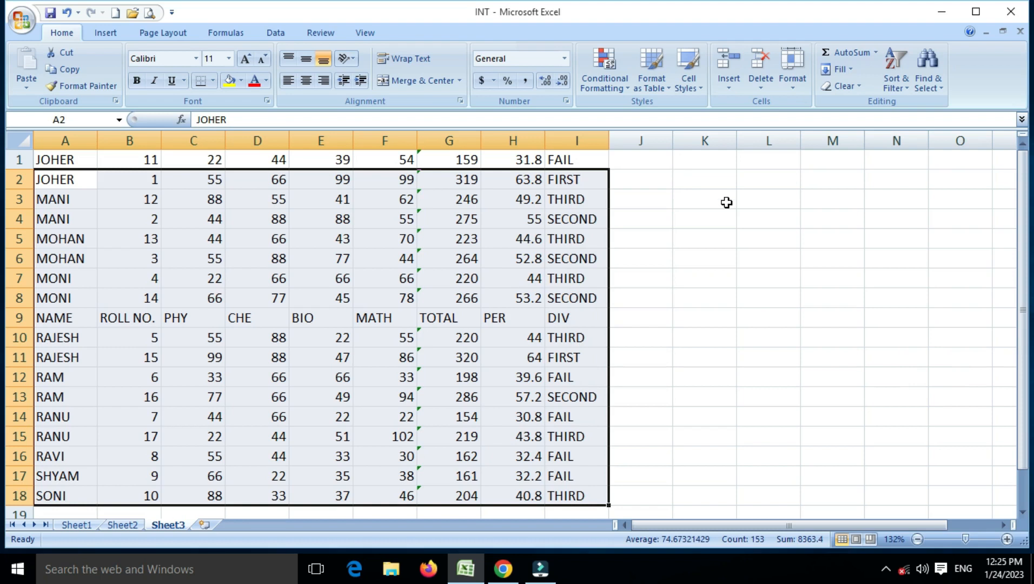
- Undo the sorts made with the changed header setting, and view the sort orientation options without changing them
key("ctrl+z")
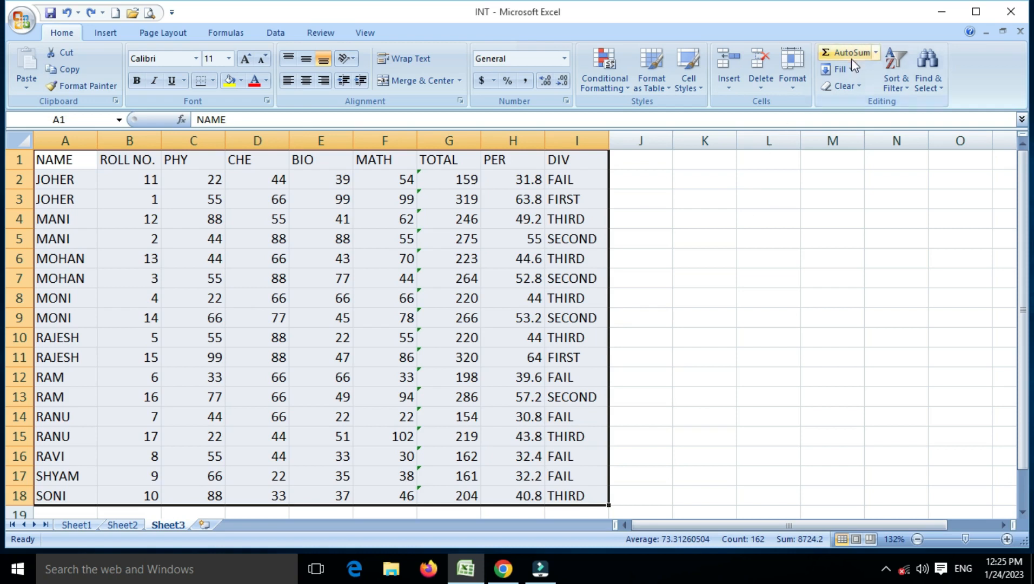
left_click(908, 85)
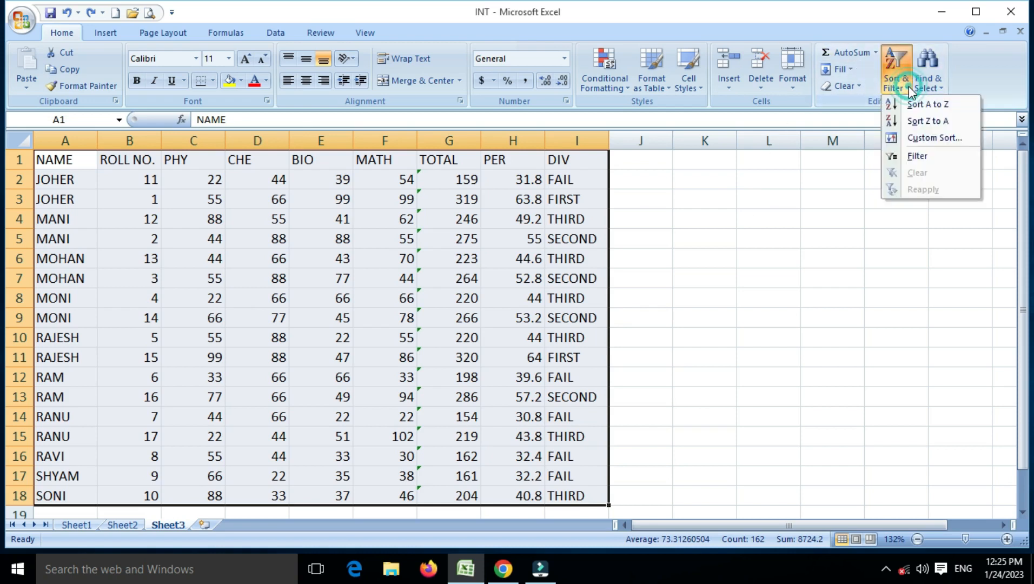
left_click(910, 139)
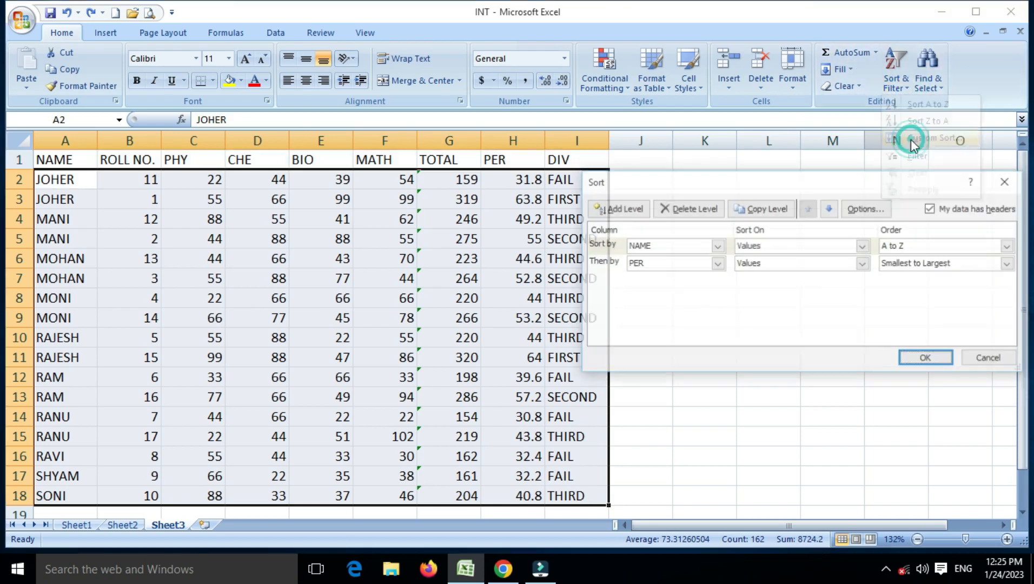
left_click(858, 209)
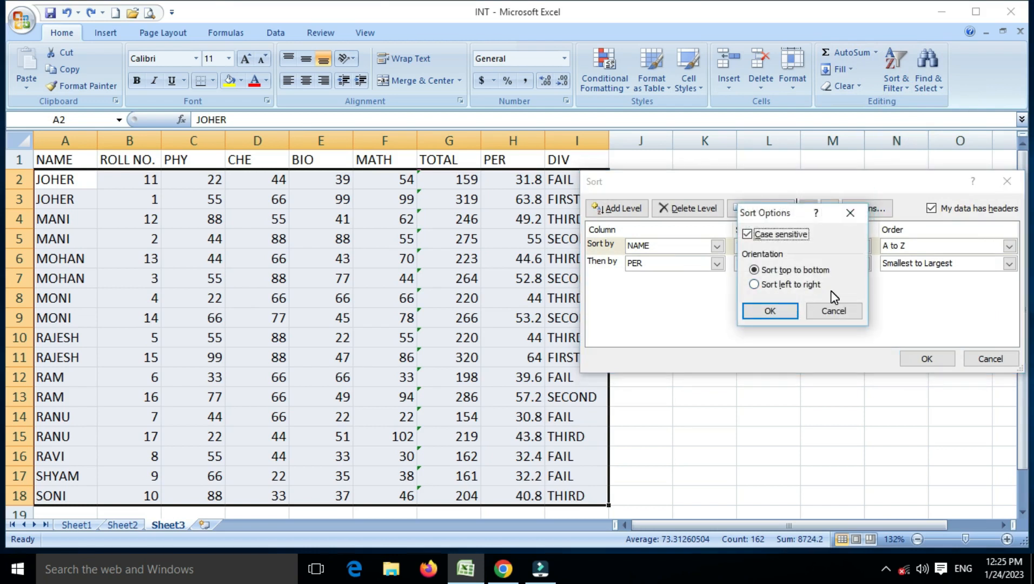
left_click(831, 312)
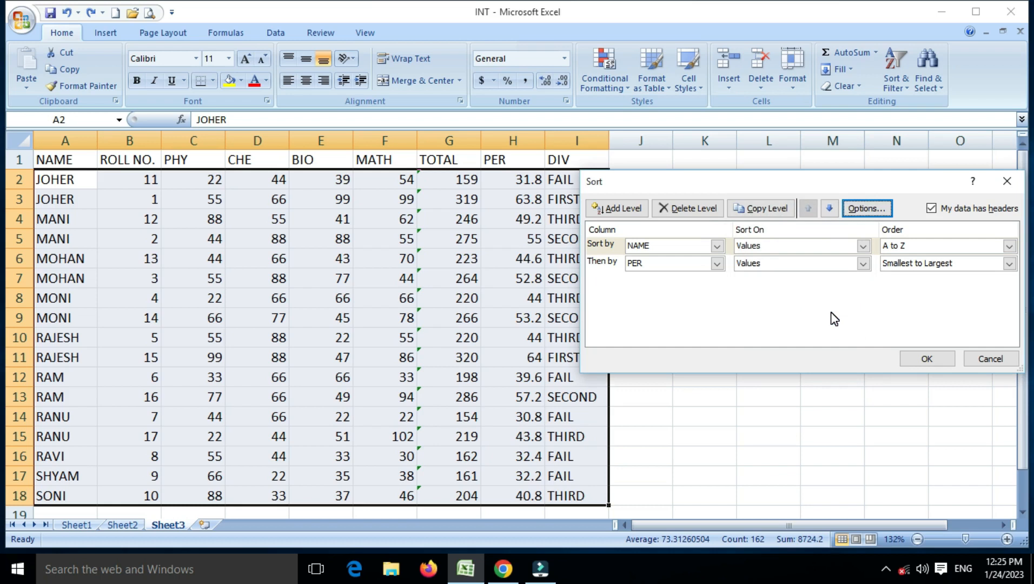
left_click(988, 358)
- Insert a blank sheet row above the header row of the student table
left_click(214, 223)
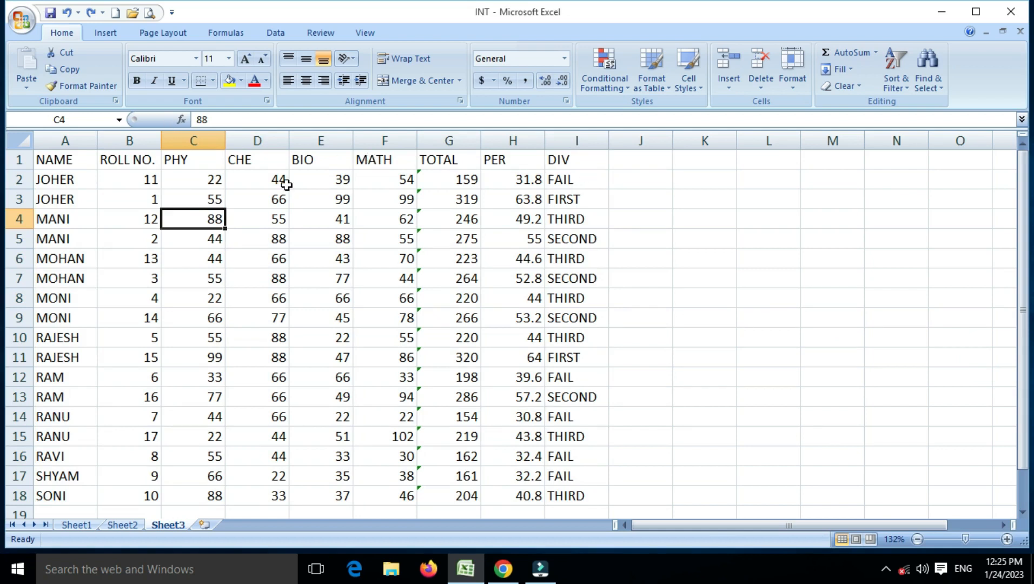
left_click(215, 161)
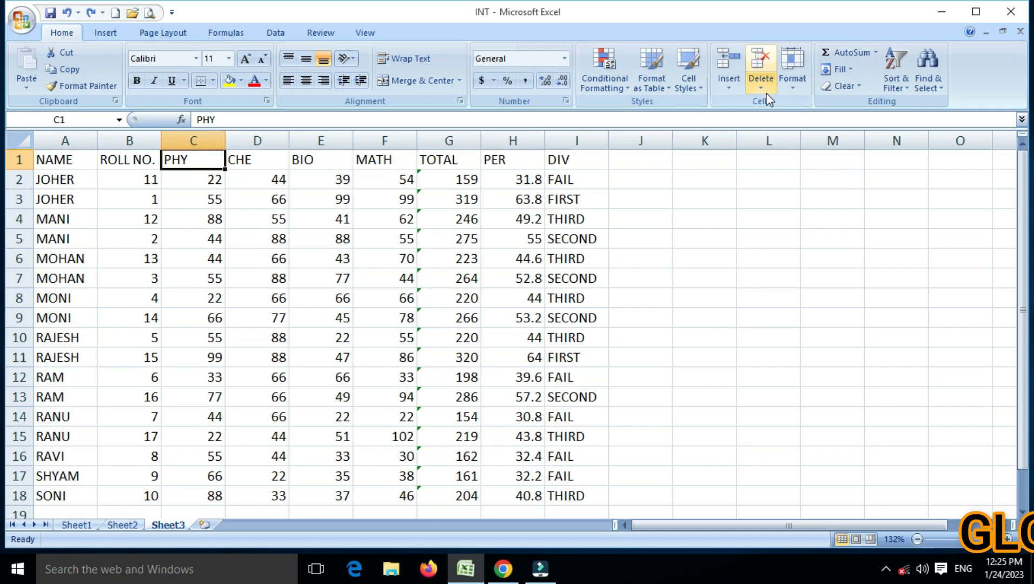
left_click(744, 93)
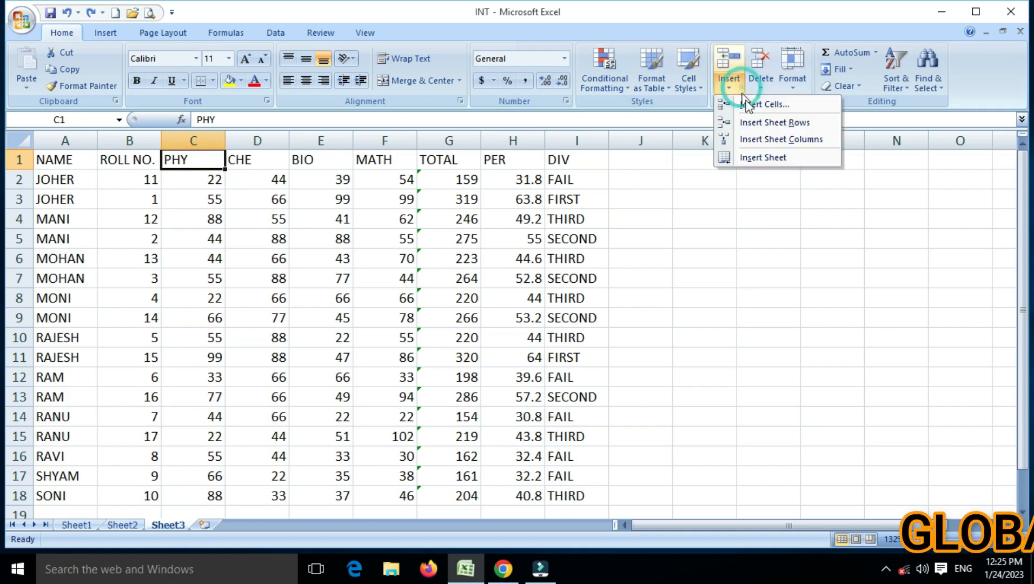
left_click(760, 124)
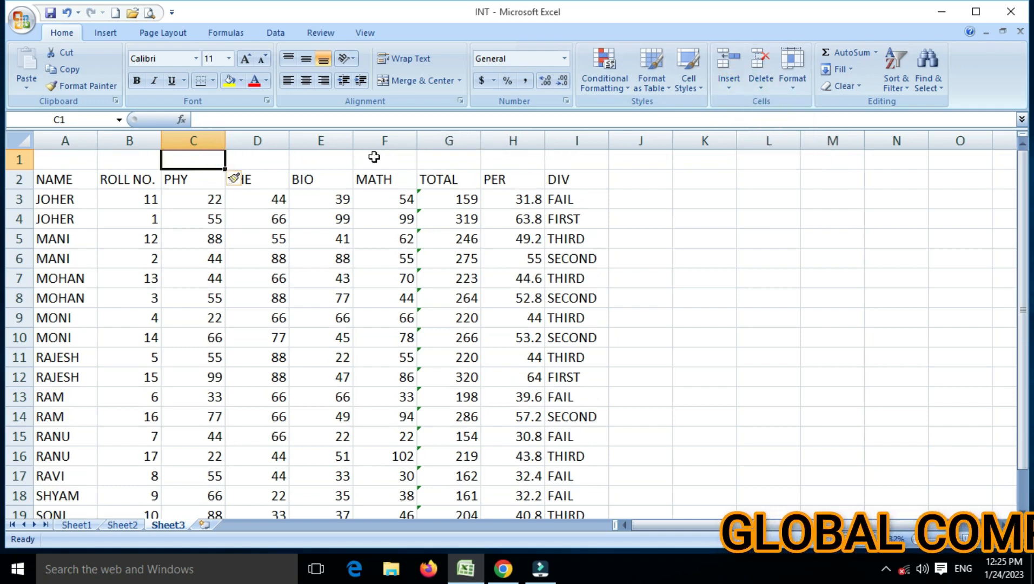
- Enter 1 in A1 above NAME and 2 in B1 above ROLL NO
left_click(257, 164)
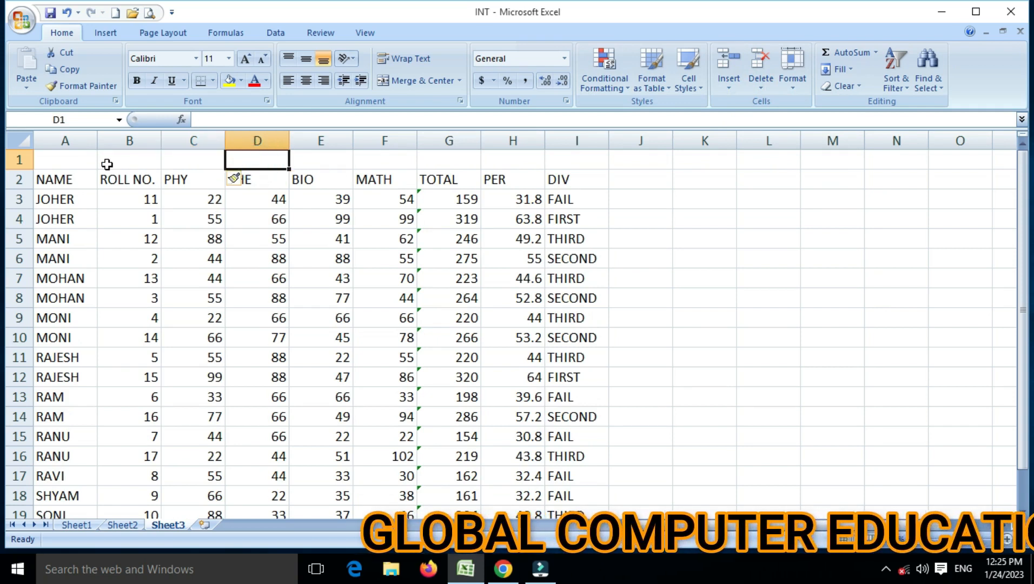
left_click(192, 162)
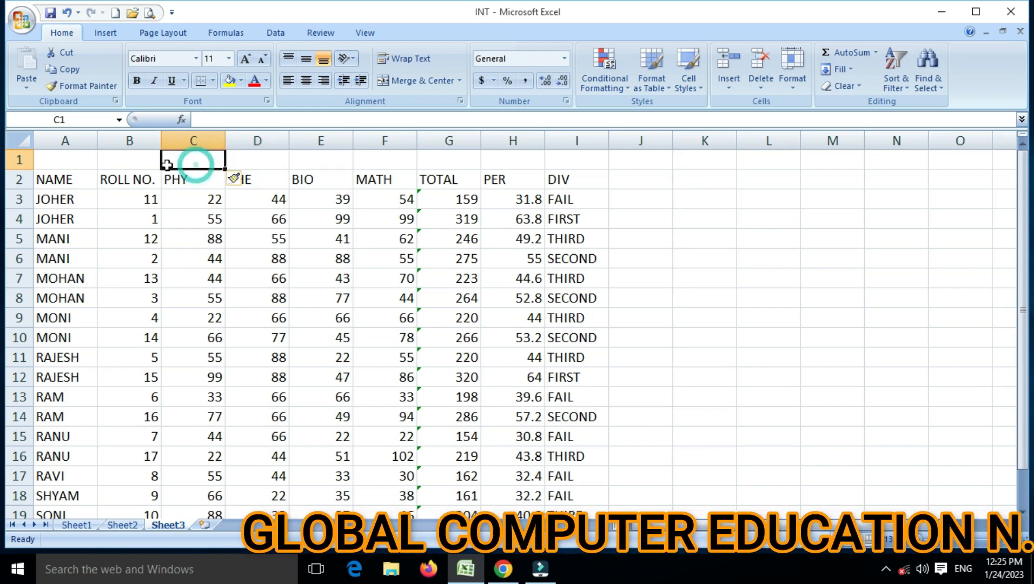
left_click(57, 161)
type("1")
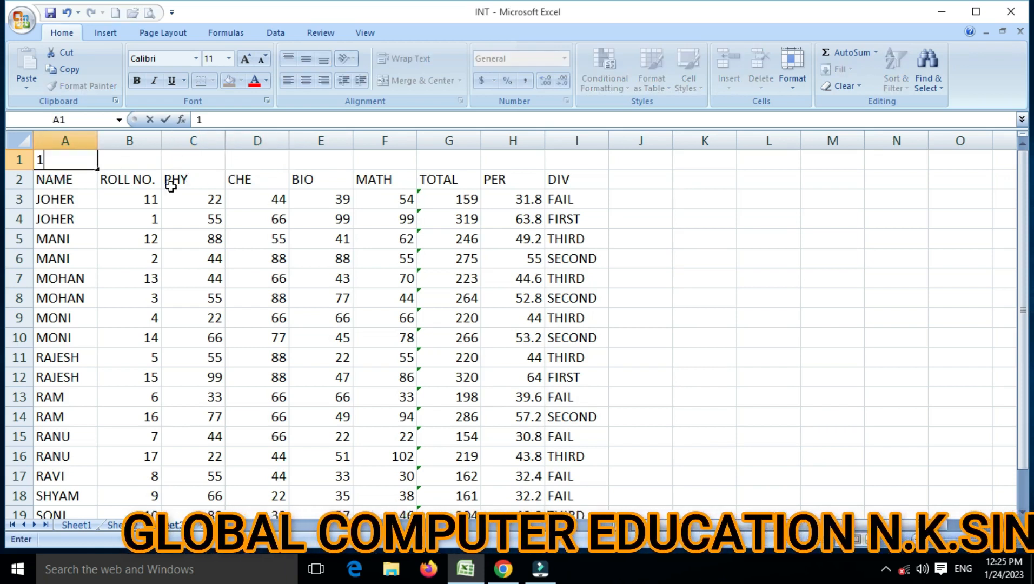
left_click(155, 167)
type("2")
- Number the subject columns in C1 to F1 above PHY, CHE, BIO and MATH as 4, 6, 5 and 3
left_click(190, 161)
type("4")
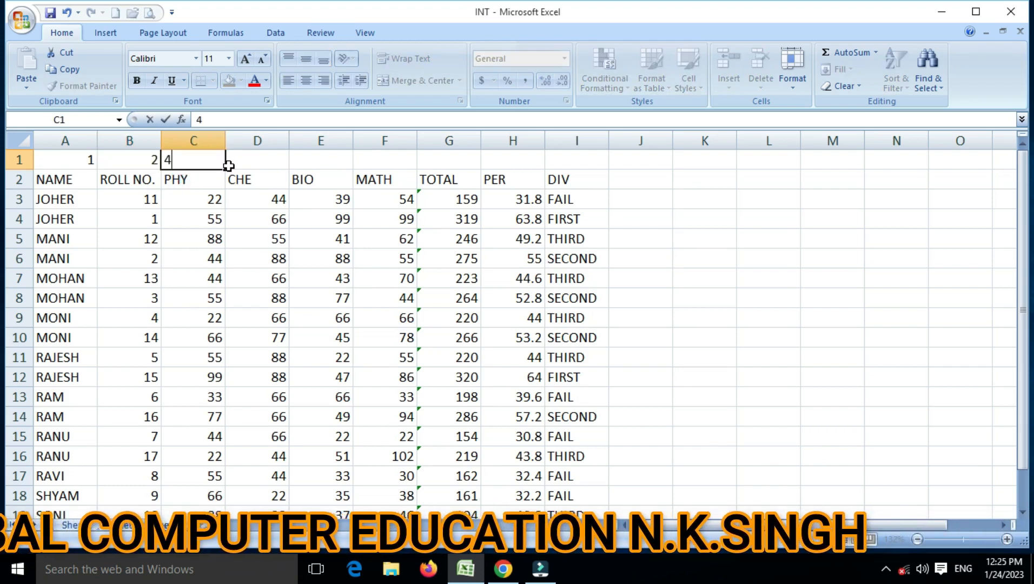
left_click(257, 163)
type("6")
left_click(319, 161)
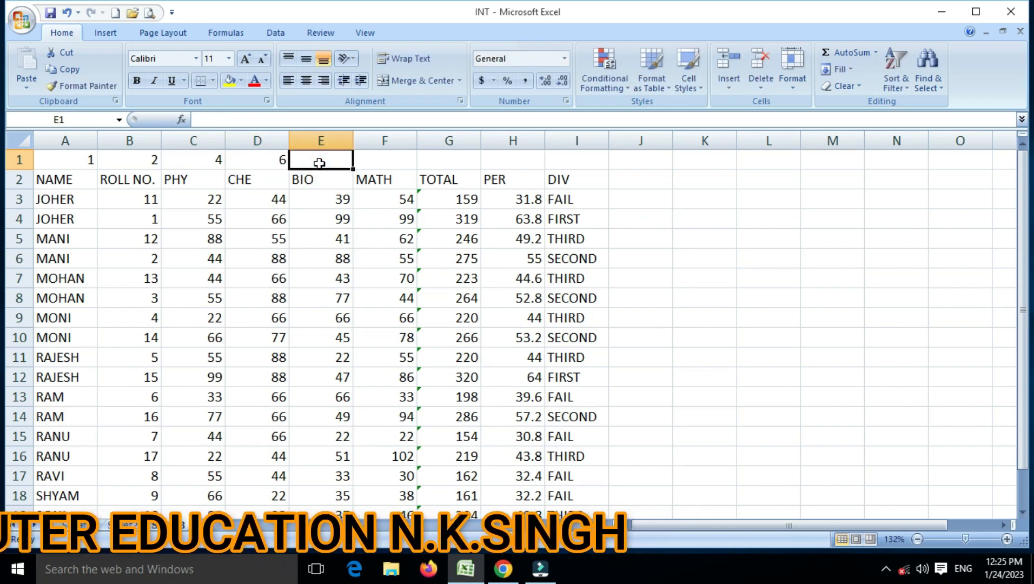
type("5")
left_click(388, 158)
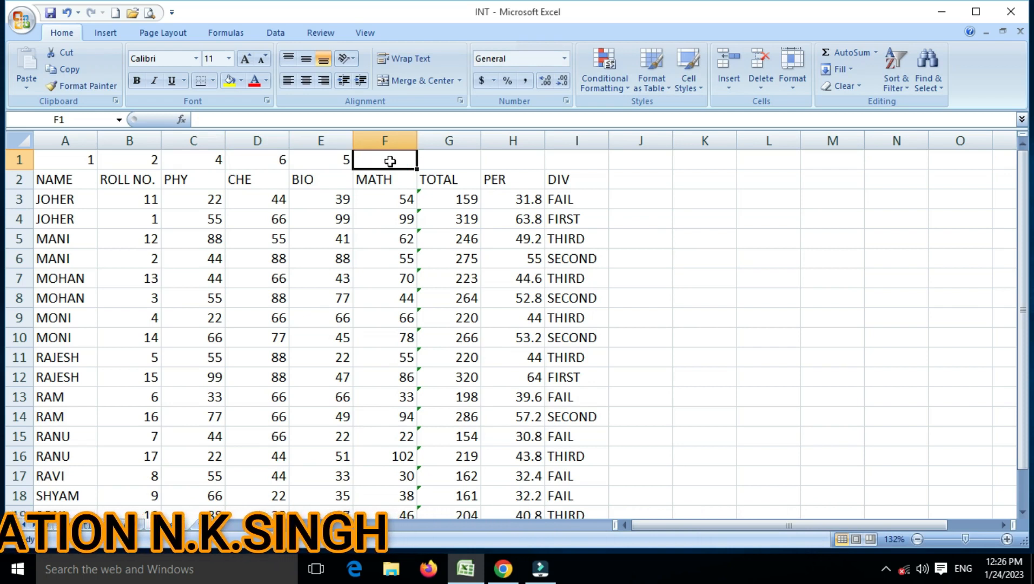
type("3")
- Enter 7, 8 and 9 in G1 to I1 above TOTAL, PER and DIV
left_click(440, 162)
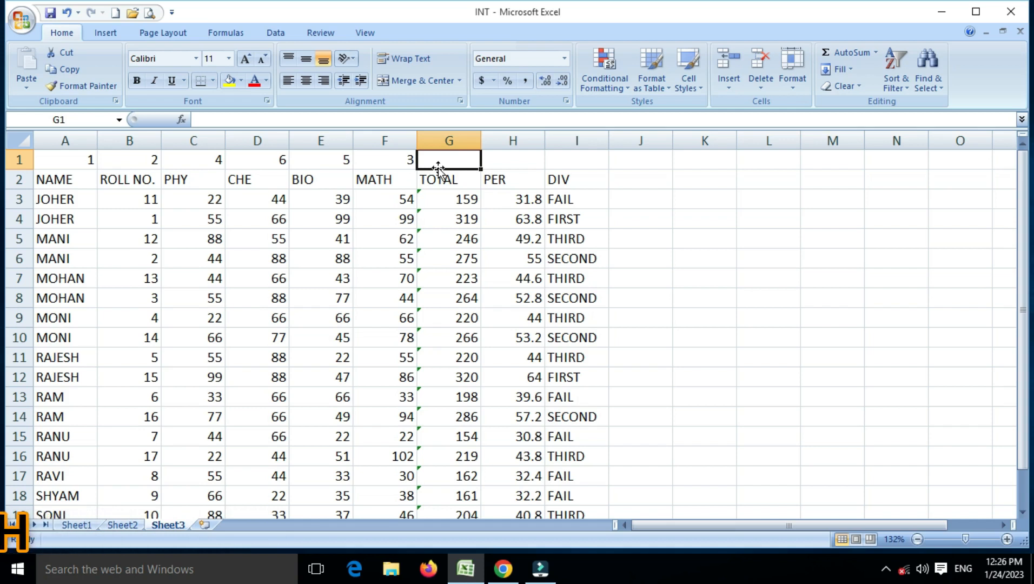
type("7")
left_click(494, 161)
type("8")
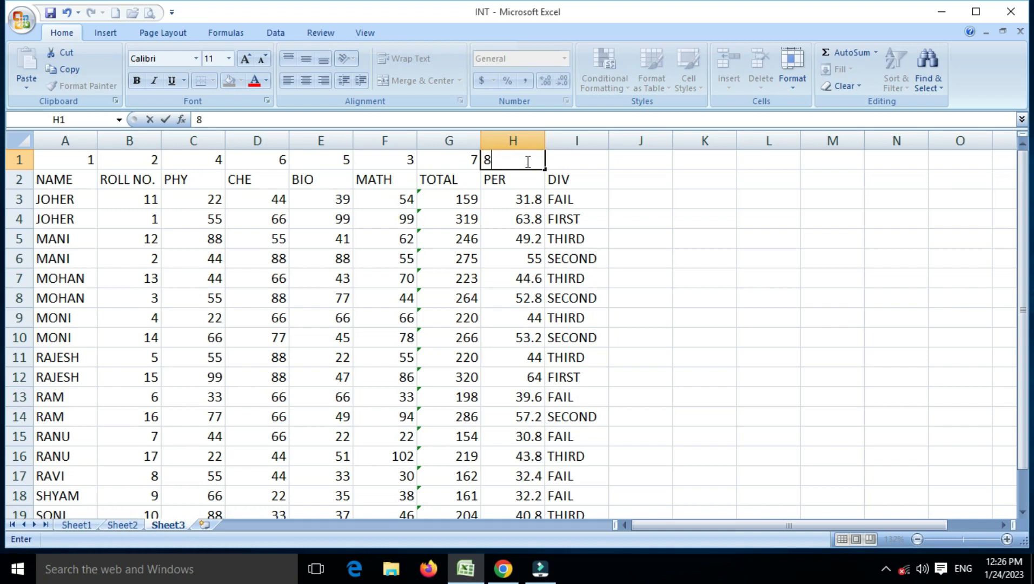
left_click(574, 161)
type("0")
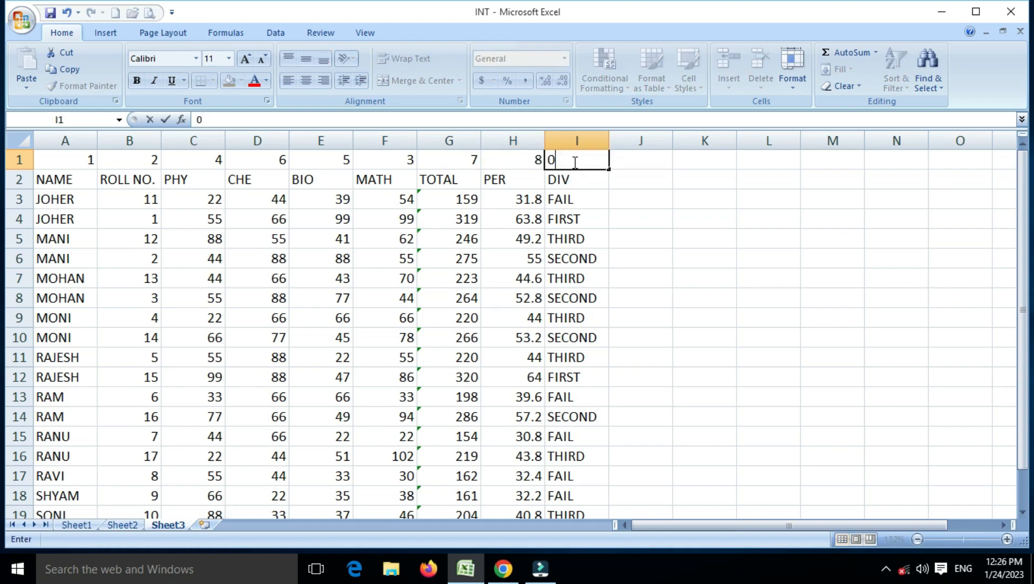
left_click(462, 202)
left_click(597, 162)
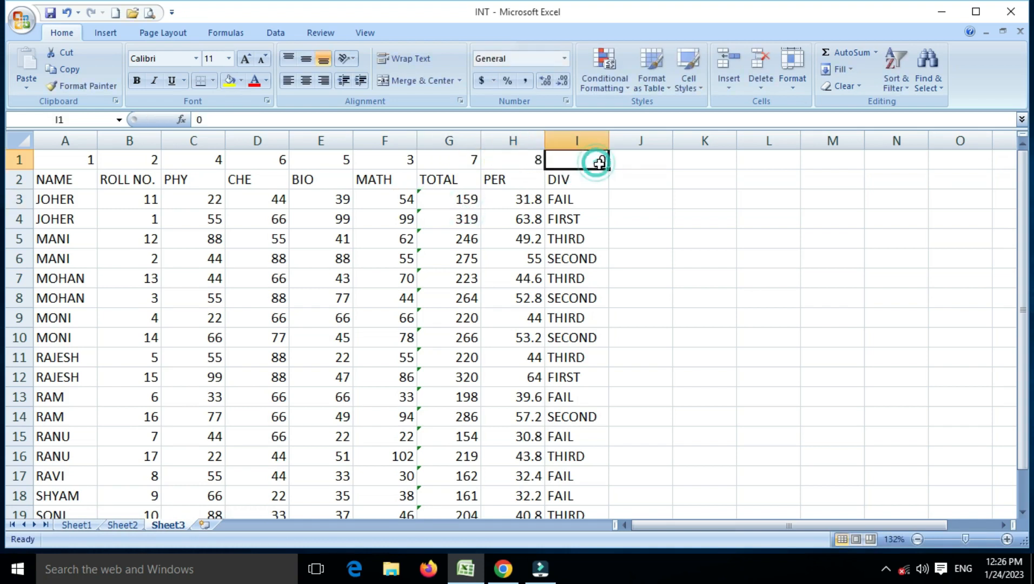
type("9")
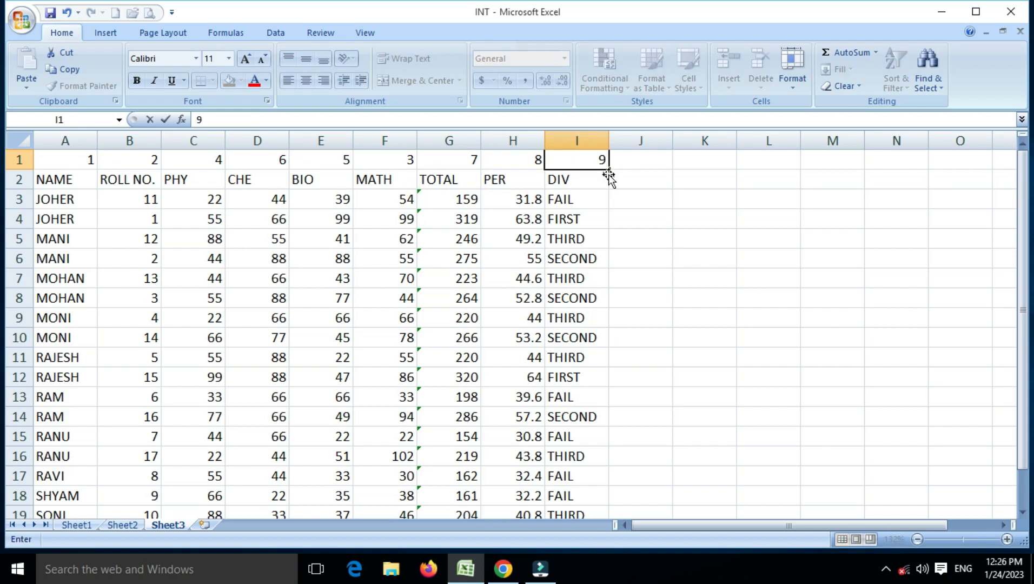
key("Return")
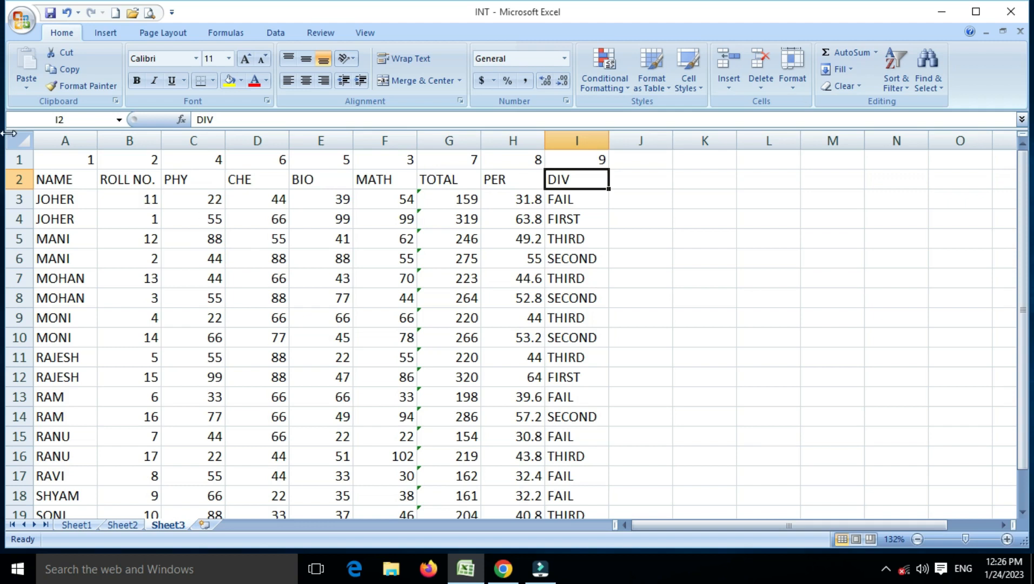
- Set up a custom sort for the range A1:I19 with its orientation changed to left to right
left_click_drag(79, 162, 553, 500)
scroll(549, 476, "down", 2)
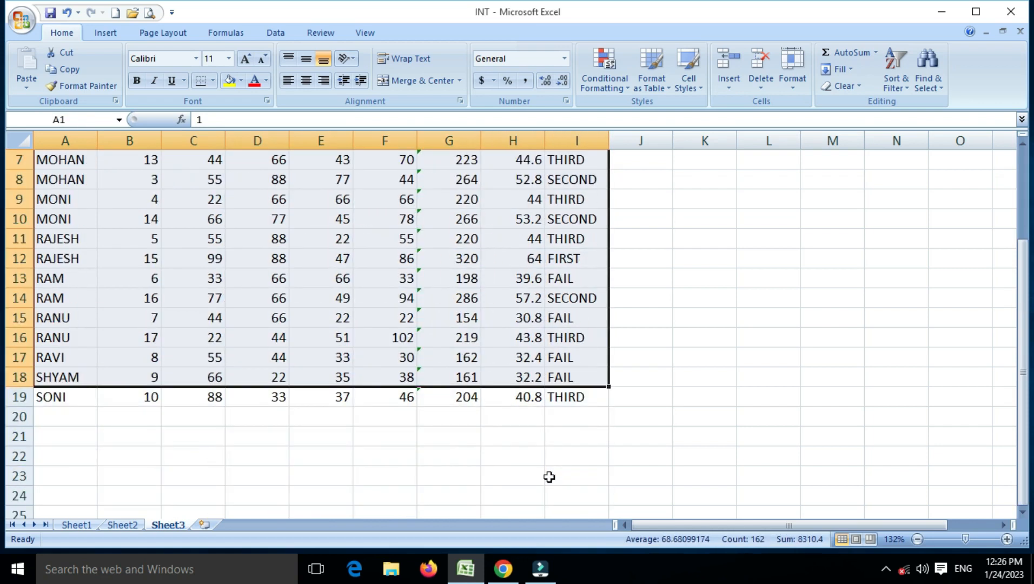
key("shift+Down")
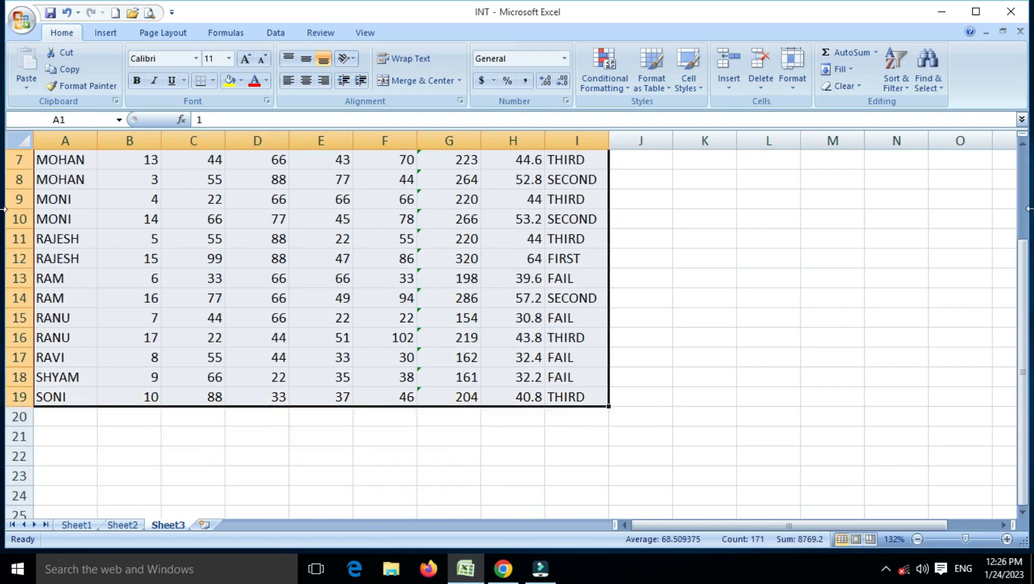
left_click(1023, 143)
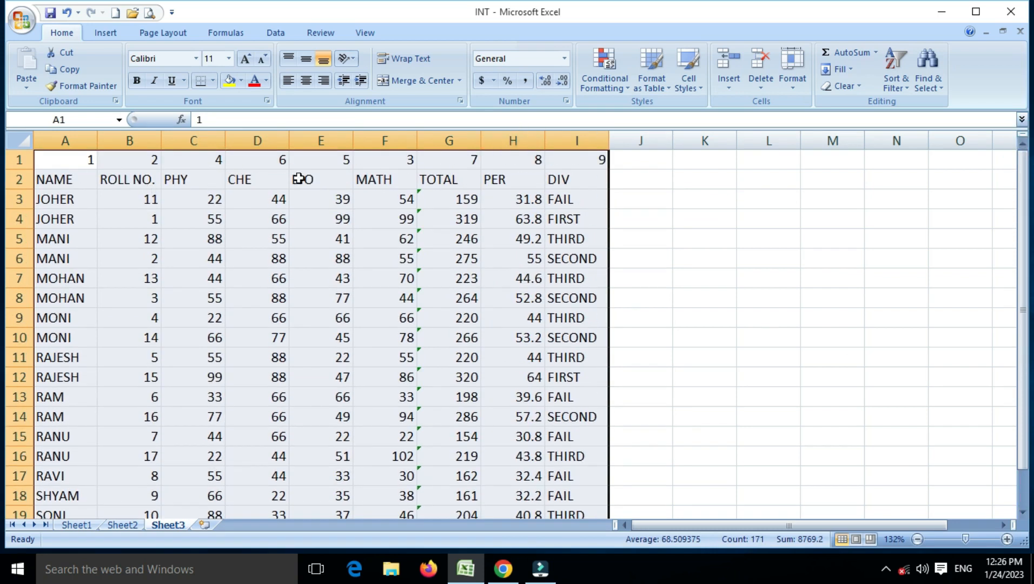
left_click(906, 87)
left_click(914, 139)
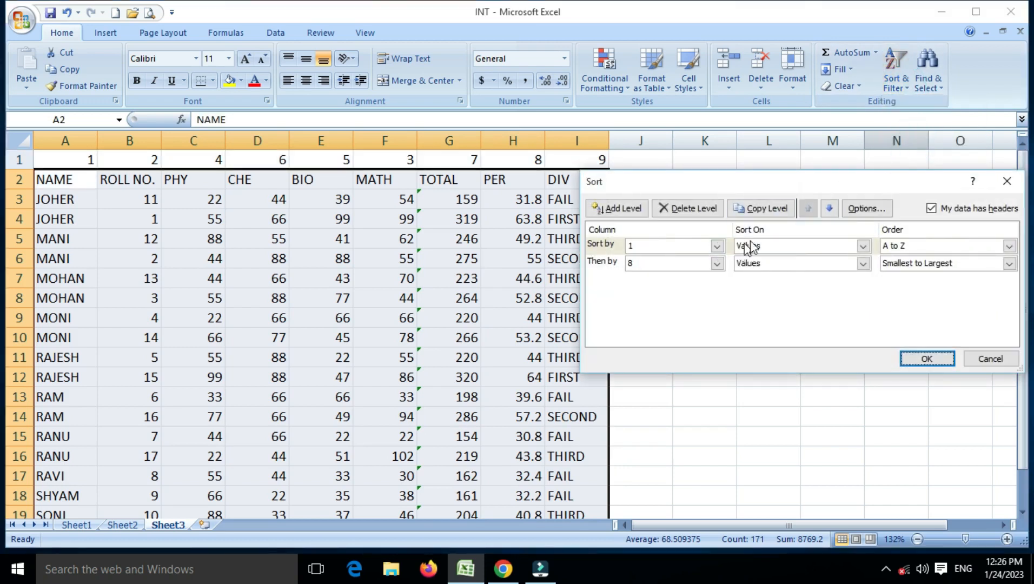
left_click(862, 208)
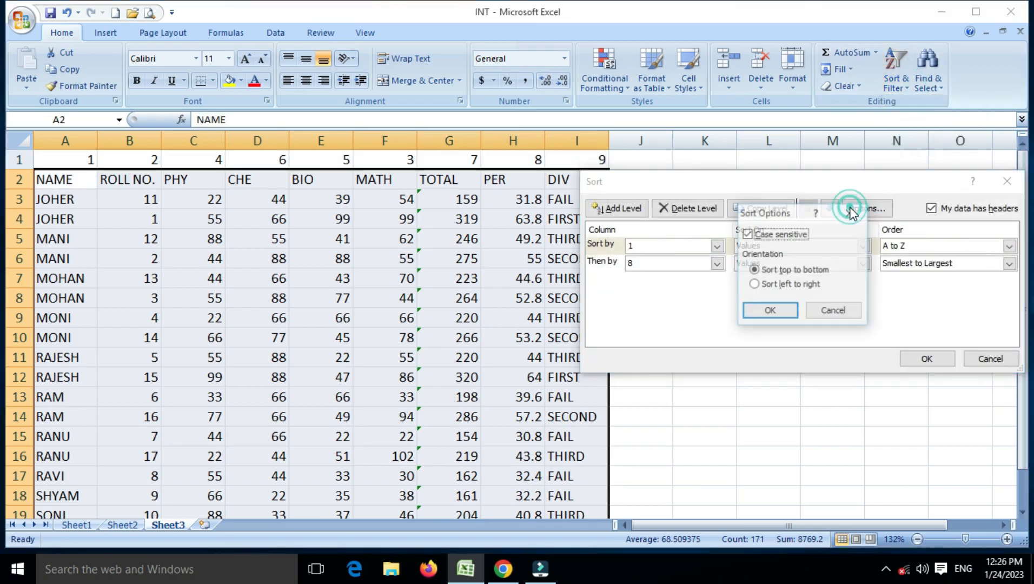
left_click(769, 286)
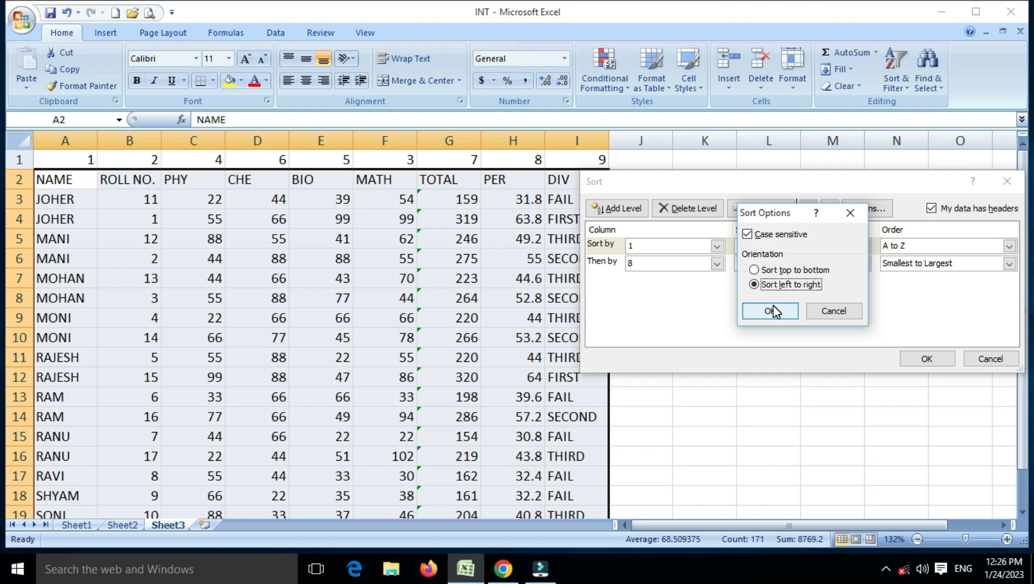
left_click(770, 311)
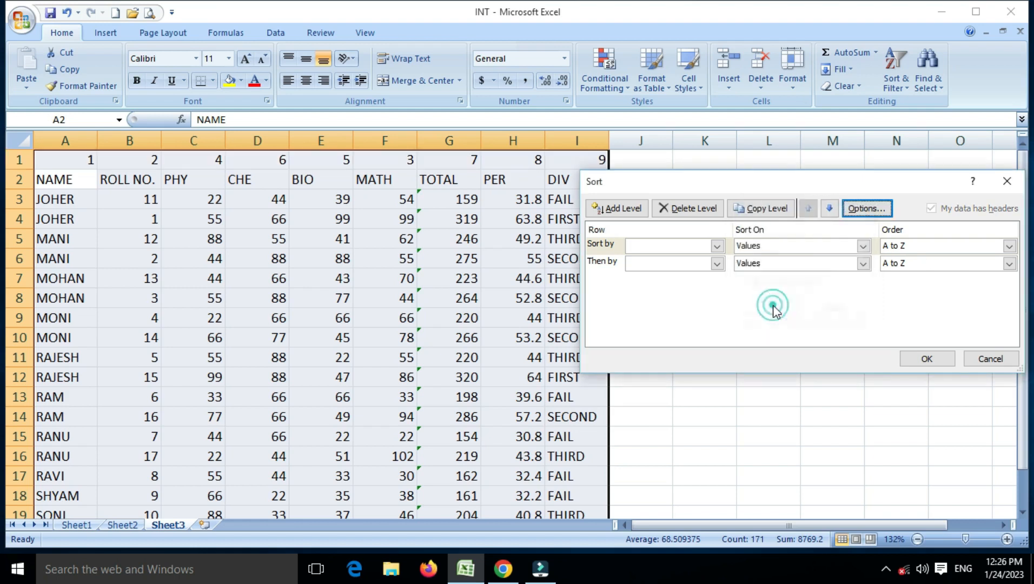
- Delete the empty second sort level and sort the columns left to right by Row 1, on values from smallest to largest
left_click(676, 264)
left_click(679, 210)
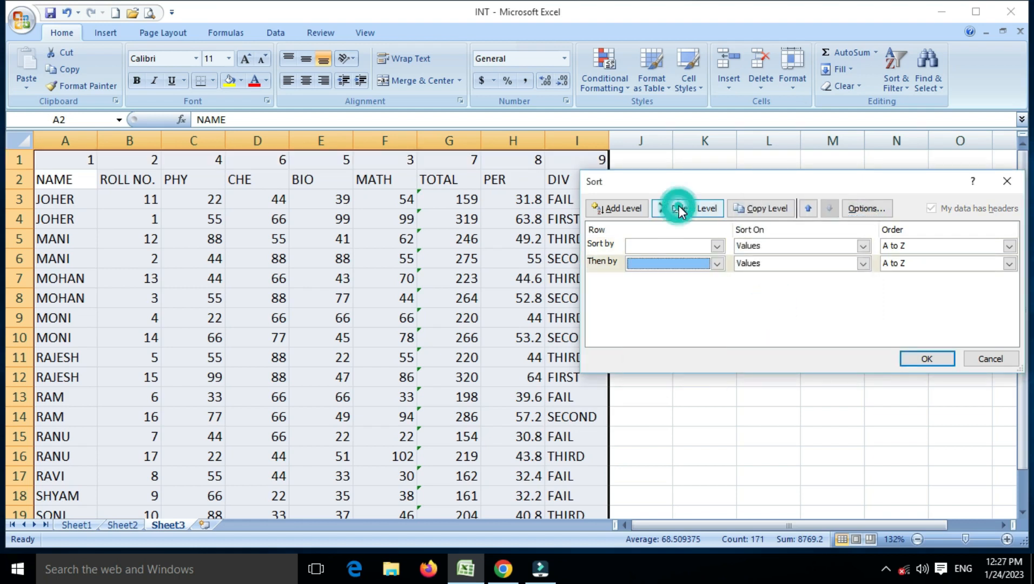
left_click(680, 247)
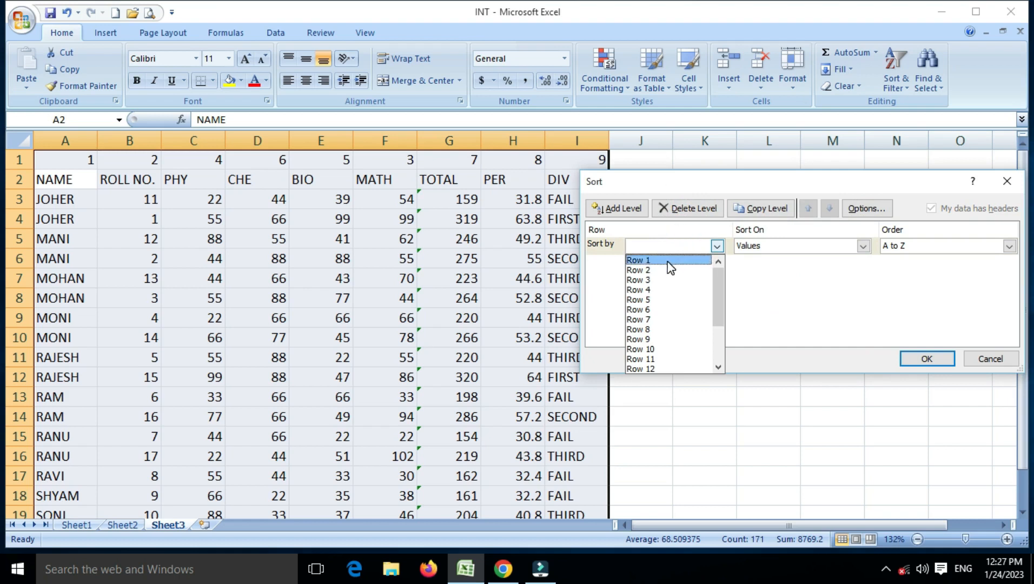
left_click(669, 262)
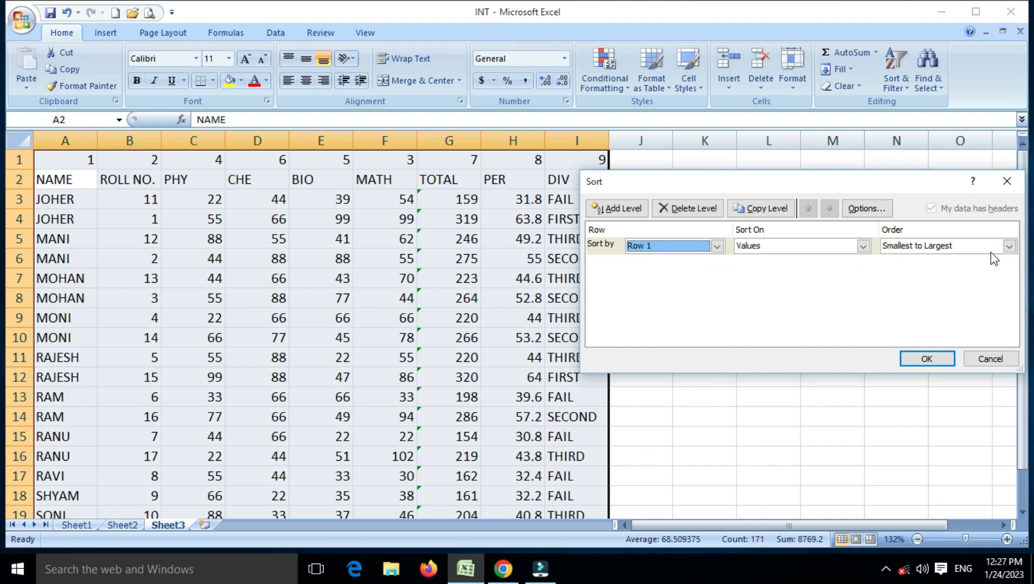
left_click(926, 359)
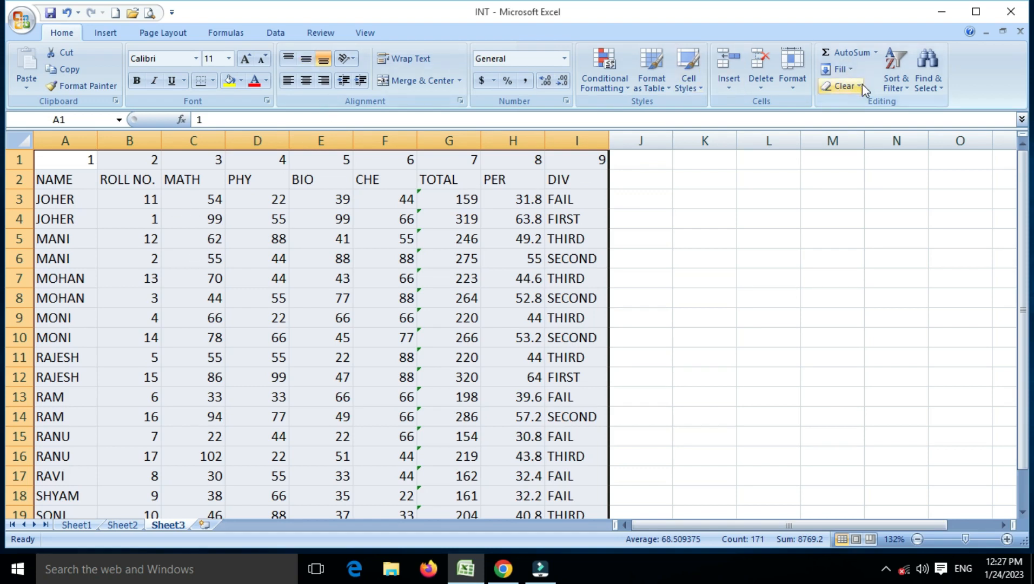
- Reopen the custom sort to review its row level and the orientation in its sort options, leaving without applying changes
left_click(908, 86)
left_click(912, 138)
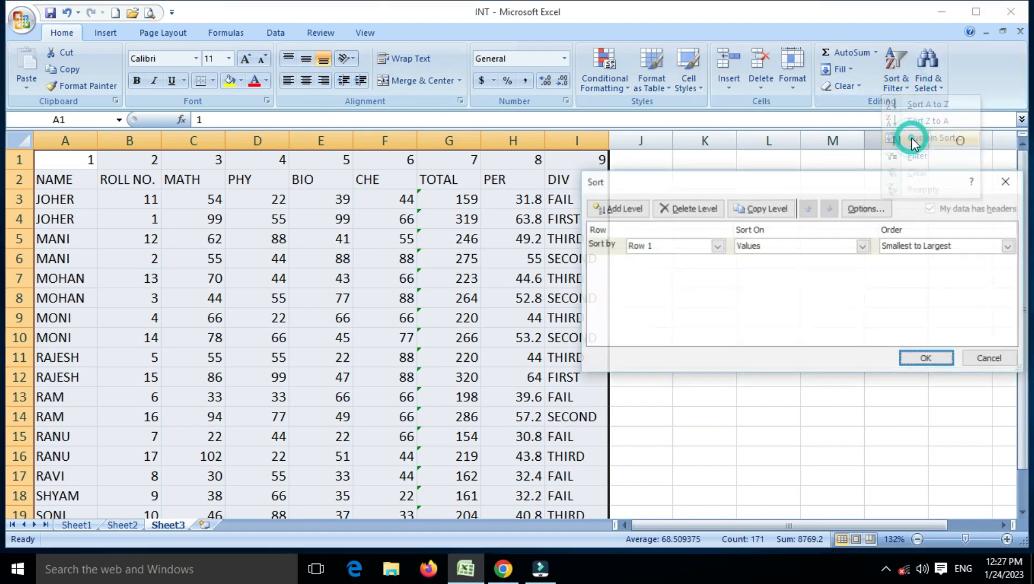
left_click(679, 246)
left_click(679, 246)
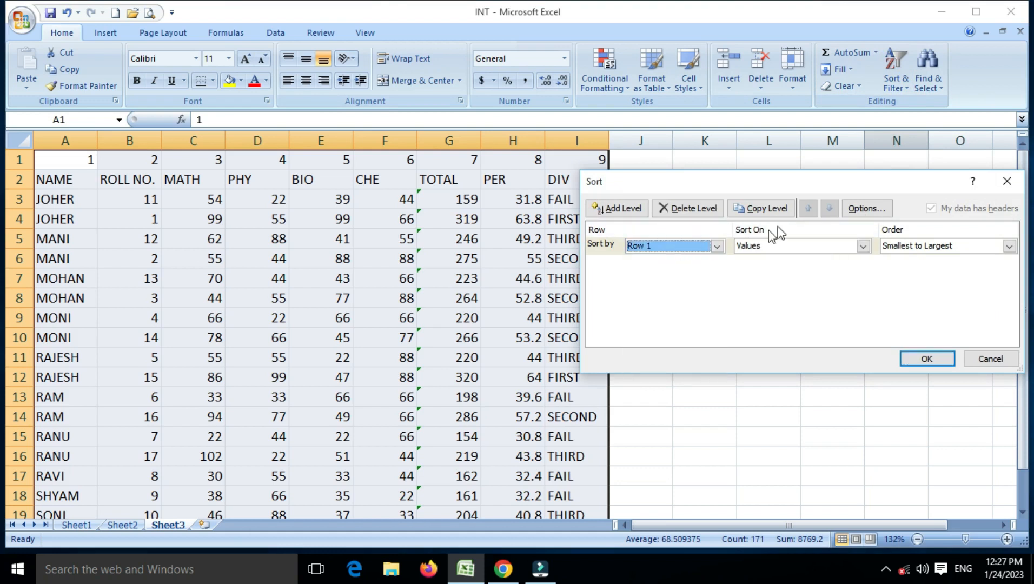
left_click(876, 209)
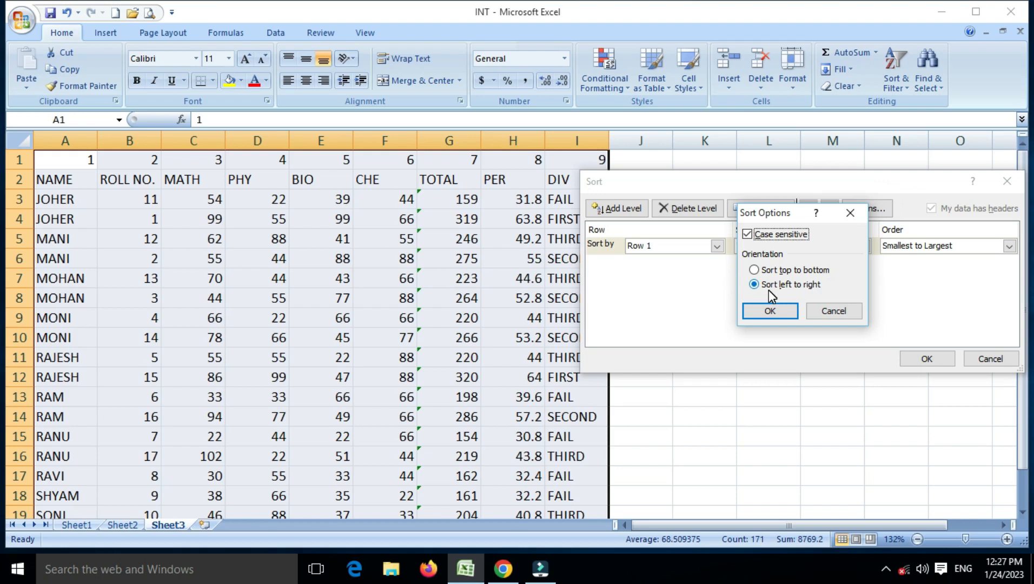
left_click(825, 313)
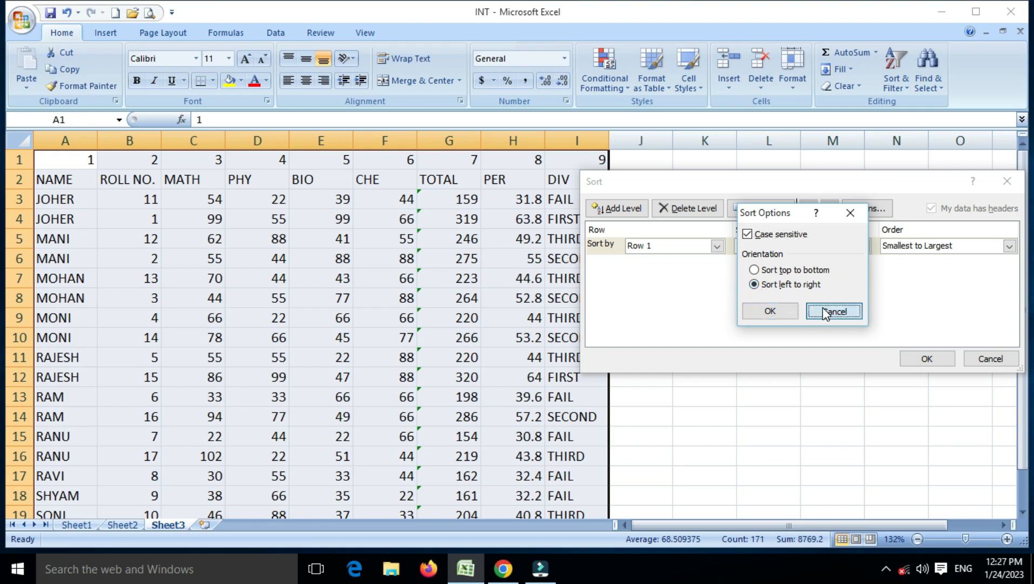
left_click(991, 359)
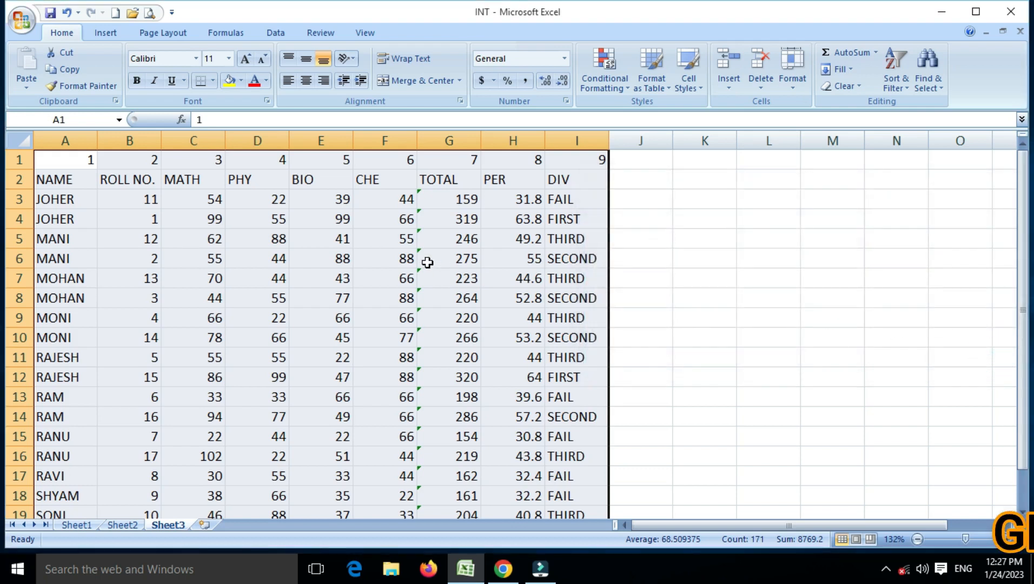
- Undo the left-to-right sort of the mark sheet and deselect the range
key("ctrl+z")
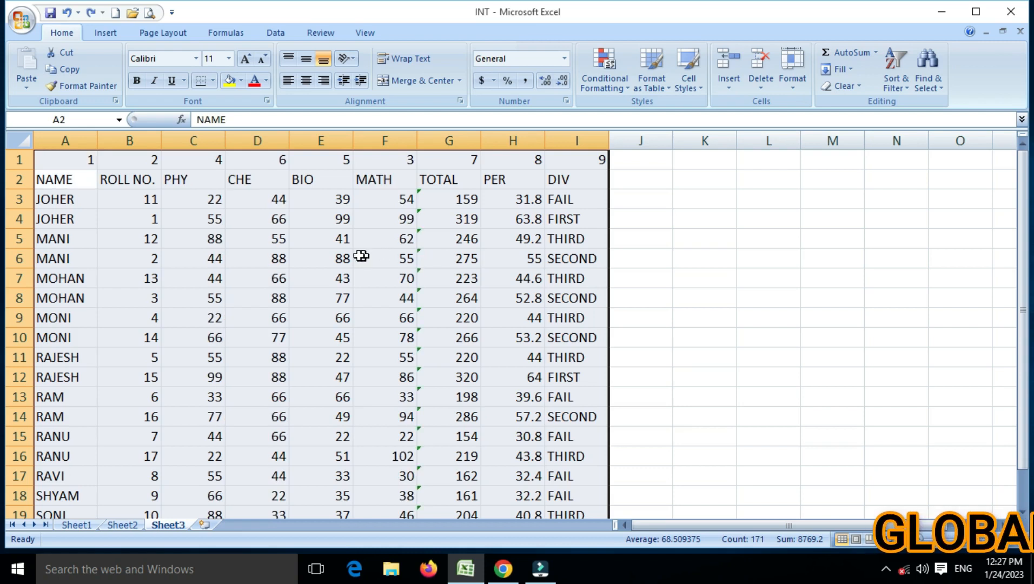
left_click(279, 241)
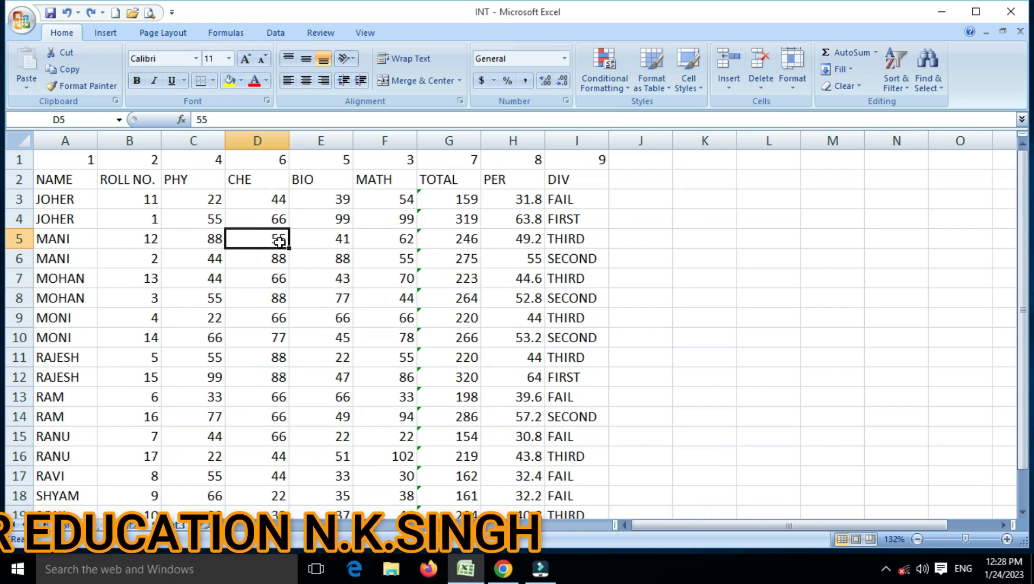
left_click(132, 261)
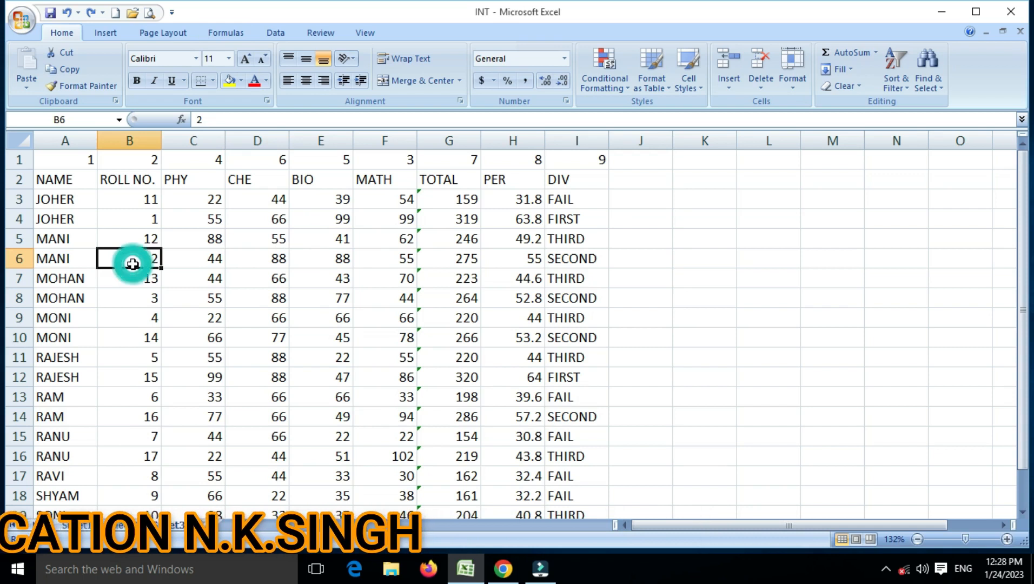
left_click(625, 526)
left_click(238, 318)
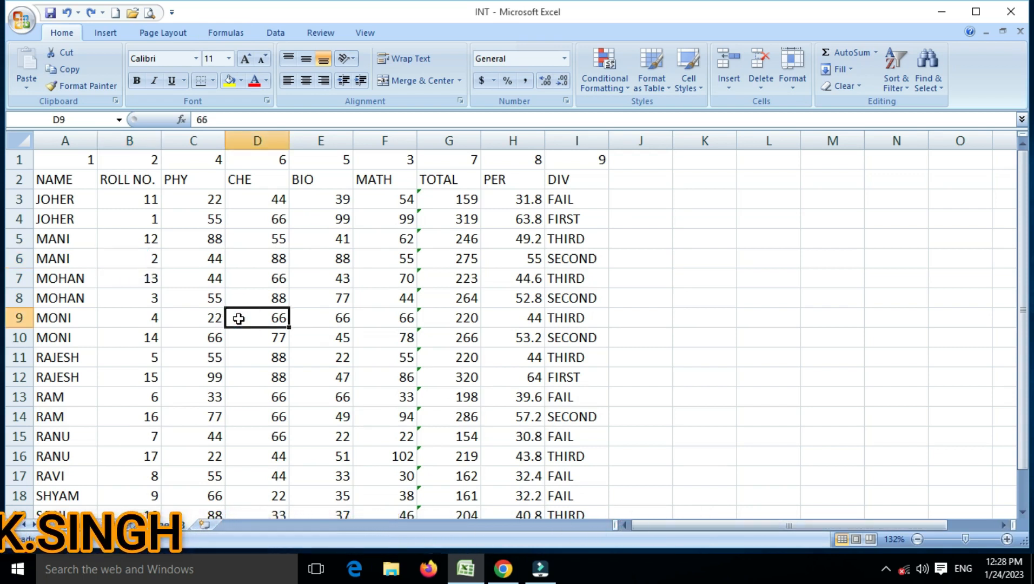